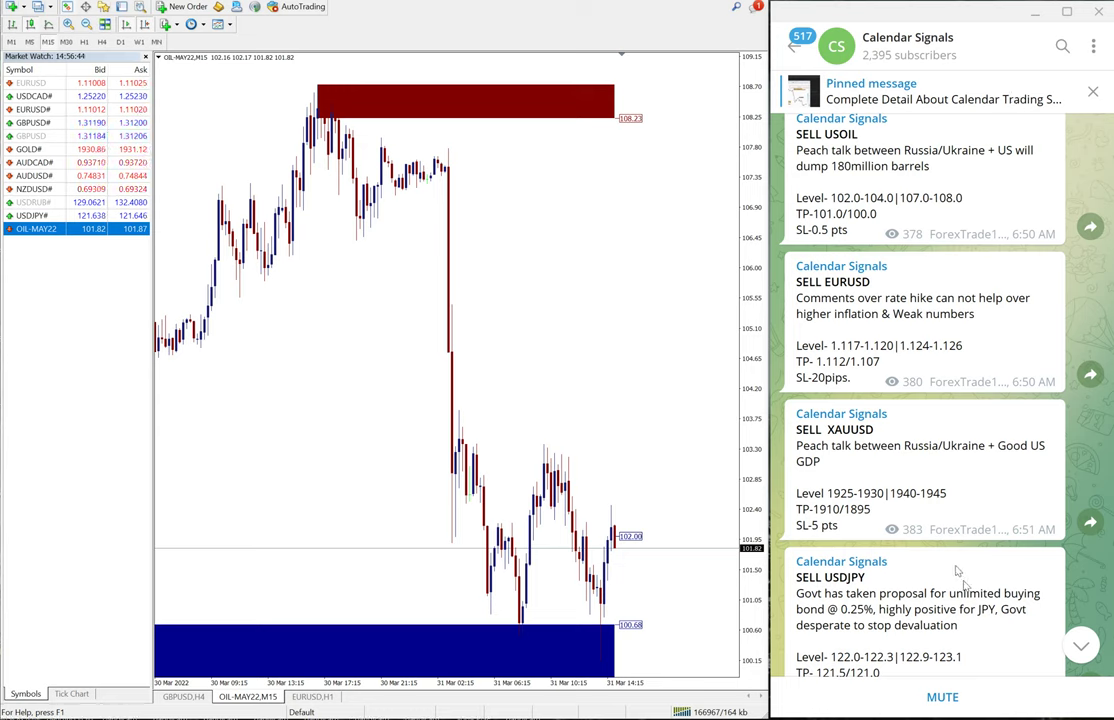
# - Scroll the Calendar Signals feed to the March 31 sell signals
pyautogui.scroll(-2, 980, 620)
pyautogui.scroll(-1, 965, 595)
pyautogui.scroll(-1, 955, 570)
pyautogui.scroll(1, 955, 570)
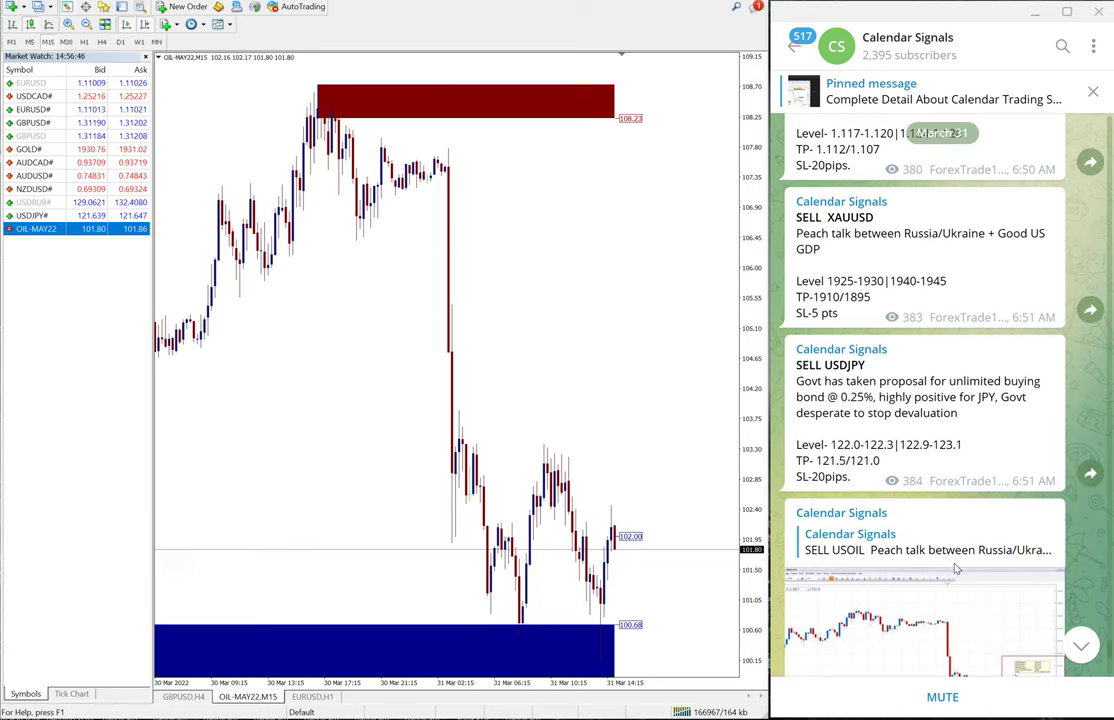
pyautogui.scroll(-2, 955, 570)
pyautogui.scroll(2, 955, 570)
pyautogui.scroll(1, 955, 570)
pyautogui.scroll(1, 955, 571)
pyautogui.scroll(1, 955, 571)
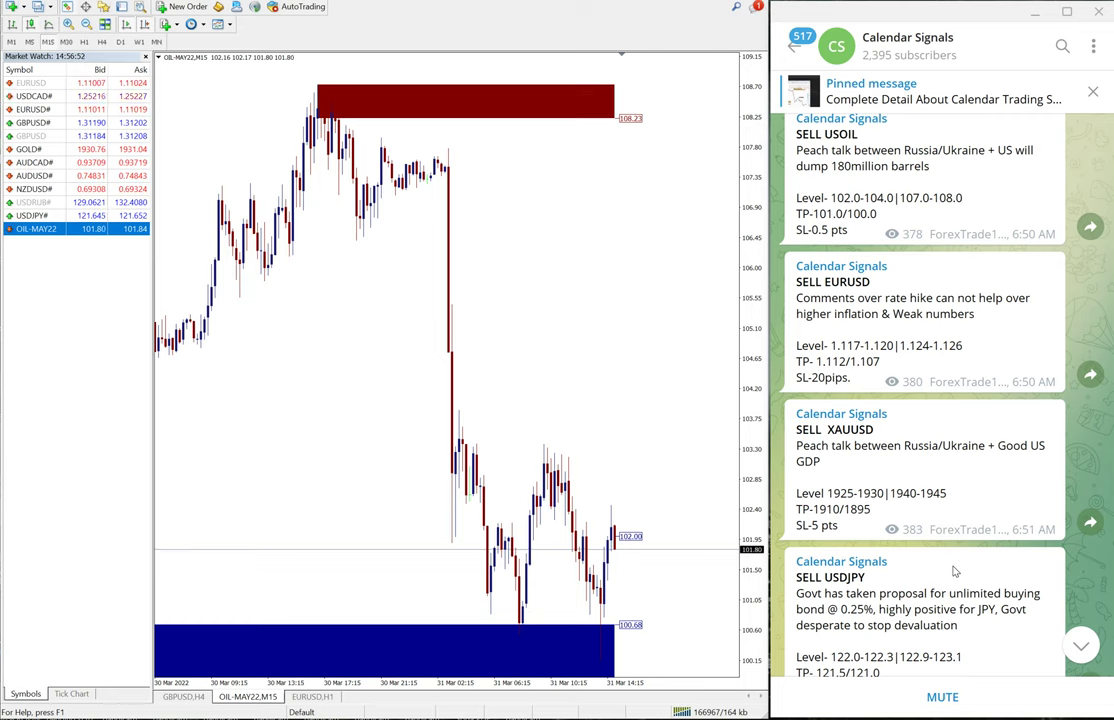
pyautogui.scroll(-1, 982, 495)
pyautogui.scroll(1, 984, 492)
pyautogui.scroll(1, 983, 492)
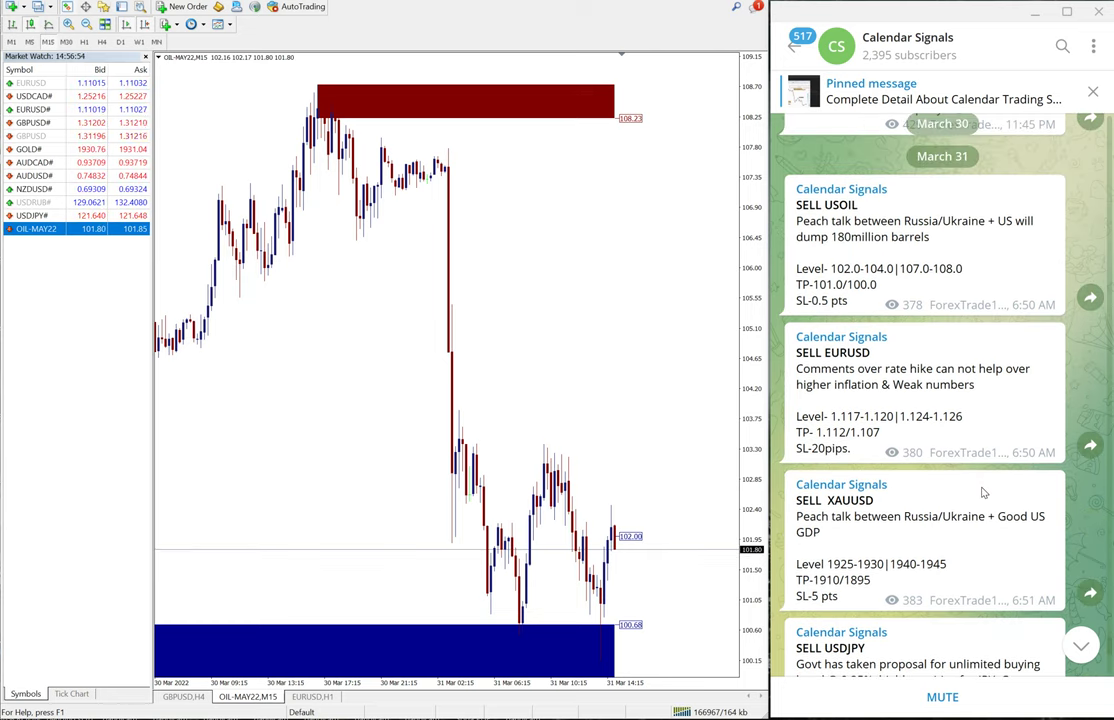
pyautogui.scroll(-2, 983, 492)
pyautogui.scroll(1, 982, 492)
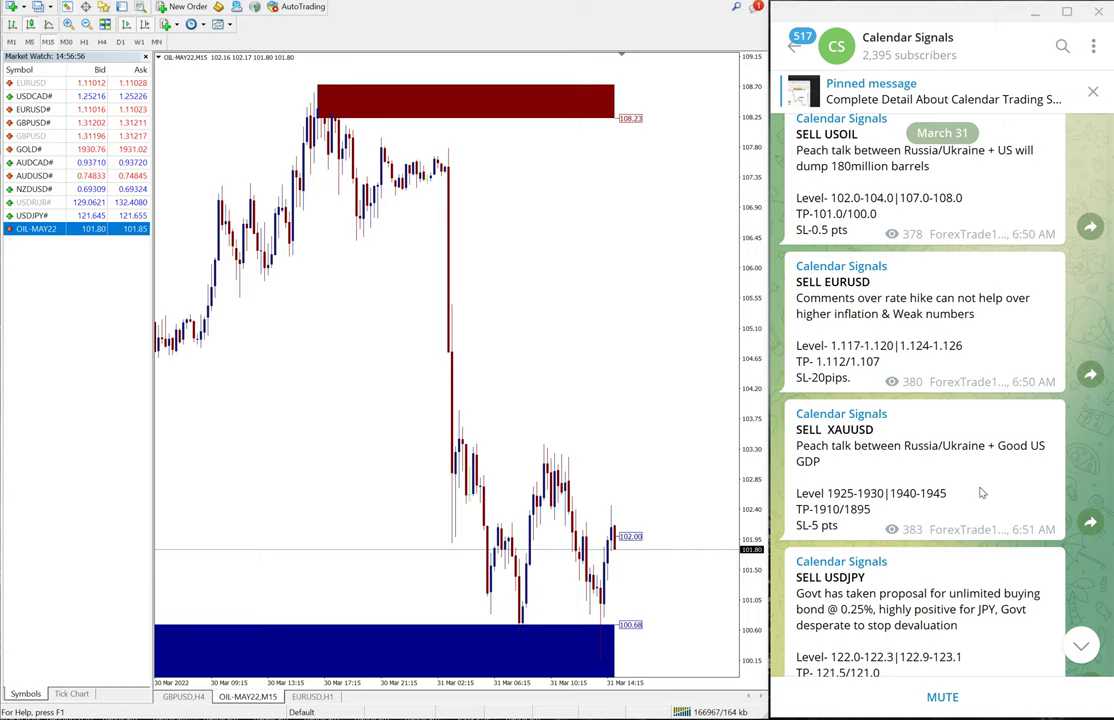
# - Circle the SELL USOIL signal with the screen pen
pyautogui.moveTo(972, 66); pyautogui.dragTo(1022, 88)
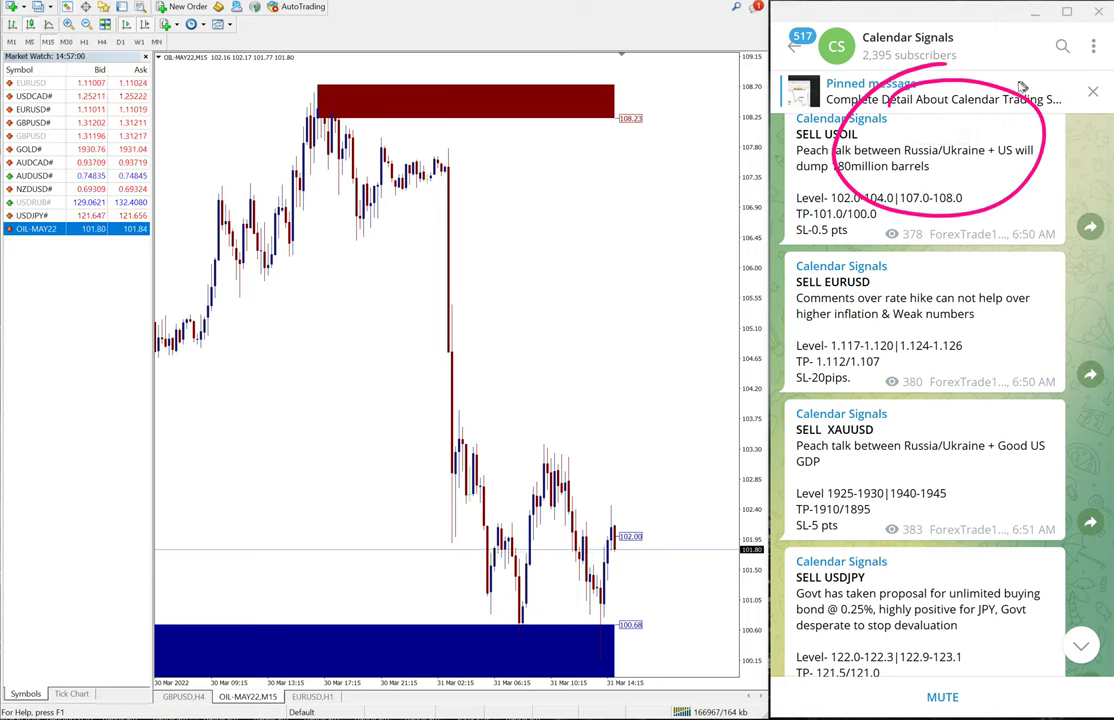
pyautogui.scroll(-2, 1027, 111)
pyautogui.scroll(2, 946, 147)
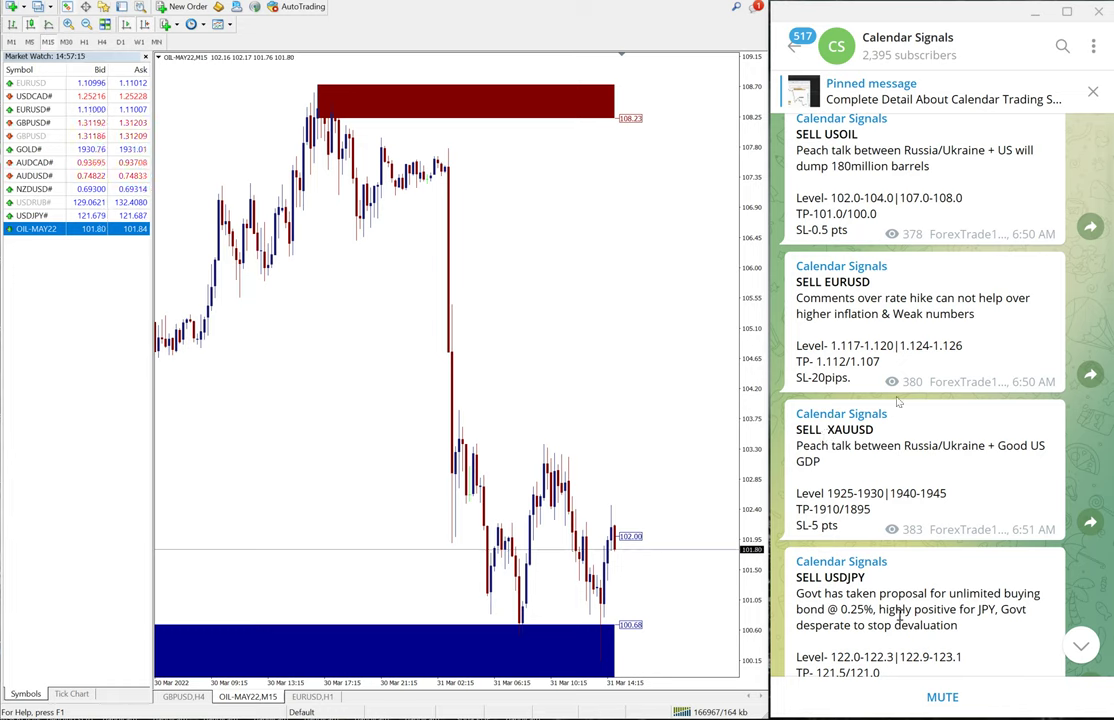
# - Open the channel info, circle the t.me/calendarsignal link, then return to the feed
pyautogui.click(836, 46)
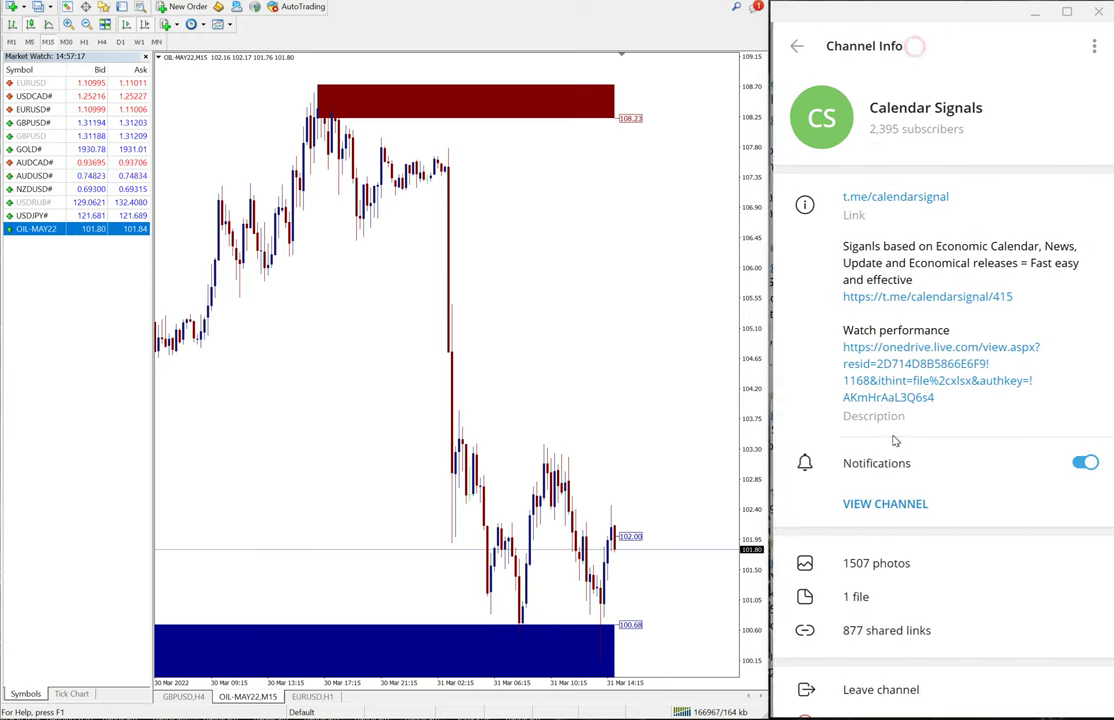
pyautogui.moveTo(890, 158); pyautogui.dragTo(900, 137)
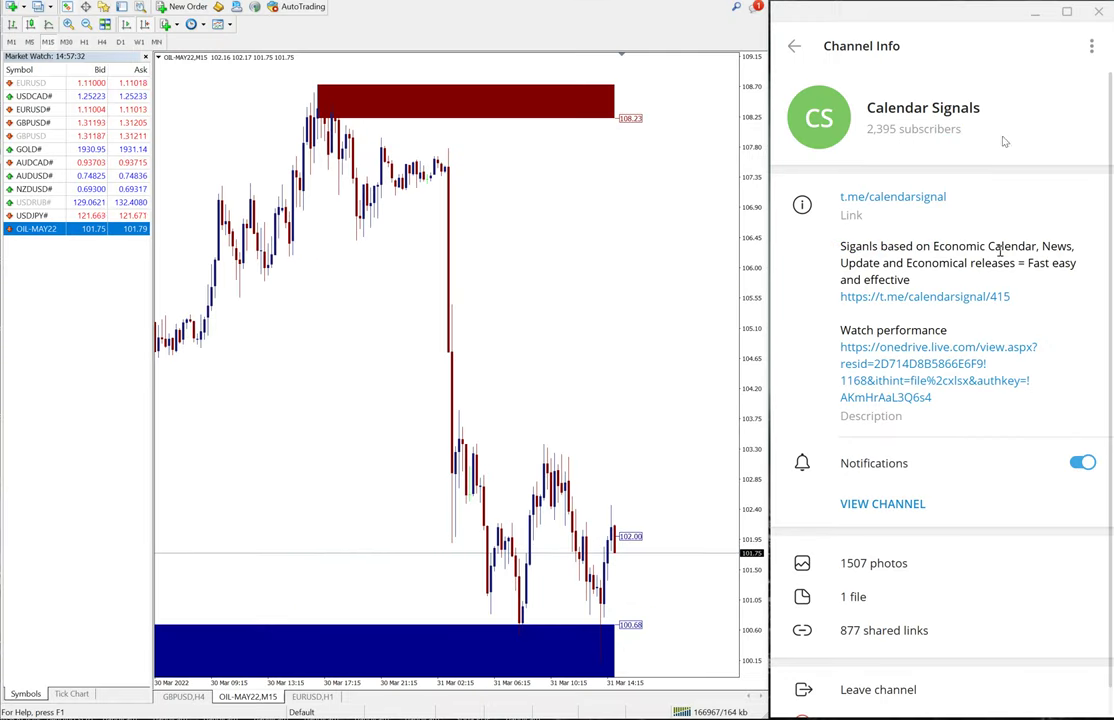
pyautogui.press('Escape')
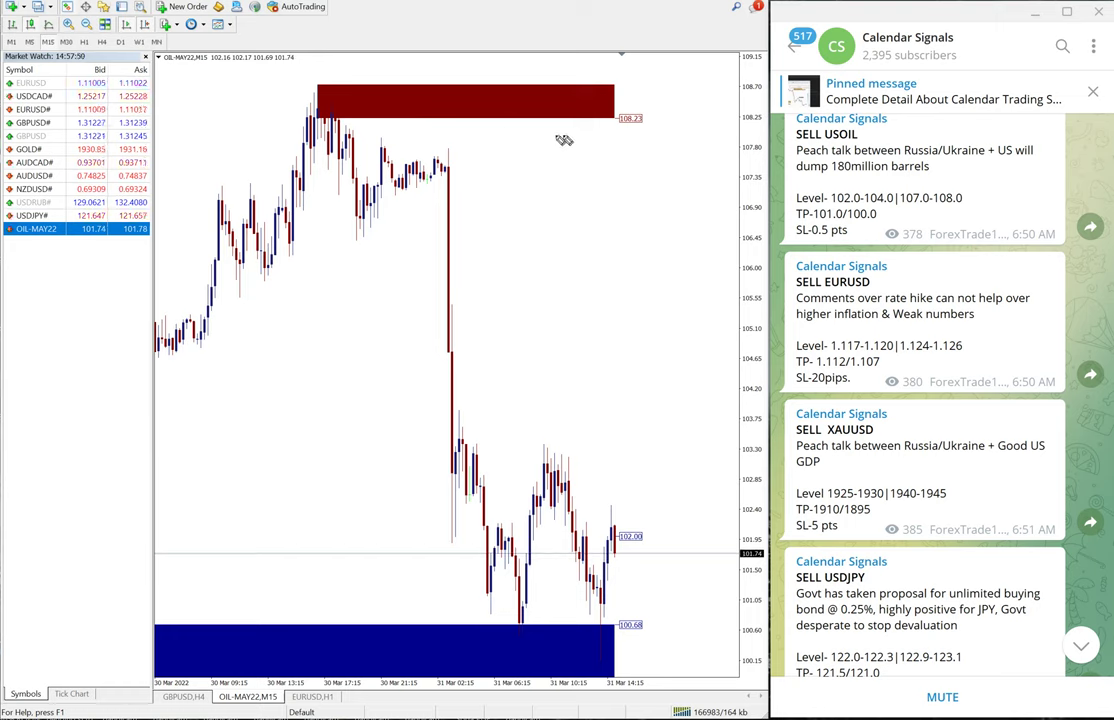
pyautogui.moveTo(565, 100); pyautogui.dragTo(770, 74)
pyautogui.moveTo(558, 658)
pyautogui.mouseDown()
pyautogui.moveTo(704, 540)
pyautogui.moveTo(700, 600)
pyautogui.mouseUp()
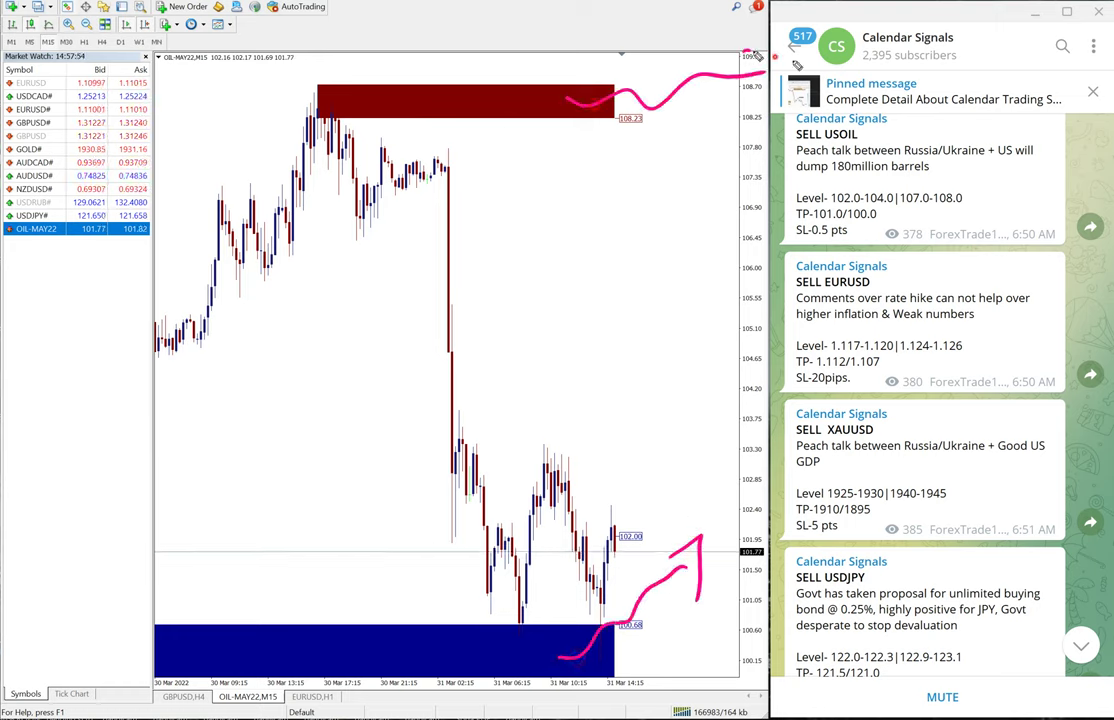
pyautogui.moveTo(742, 54); pyautogui.dragTo(765, 110)
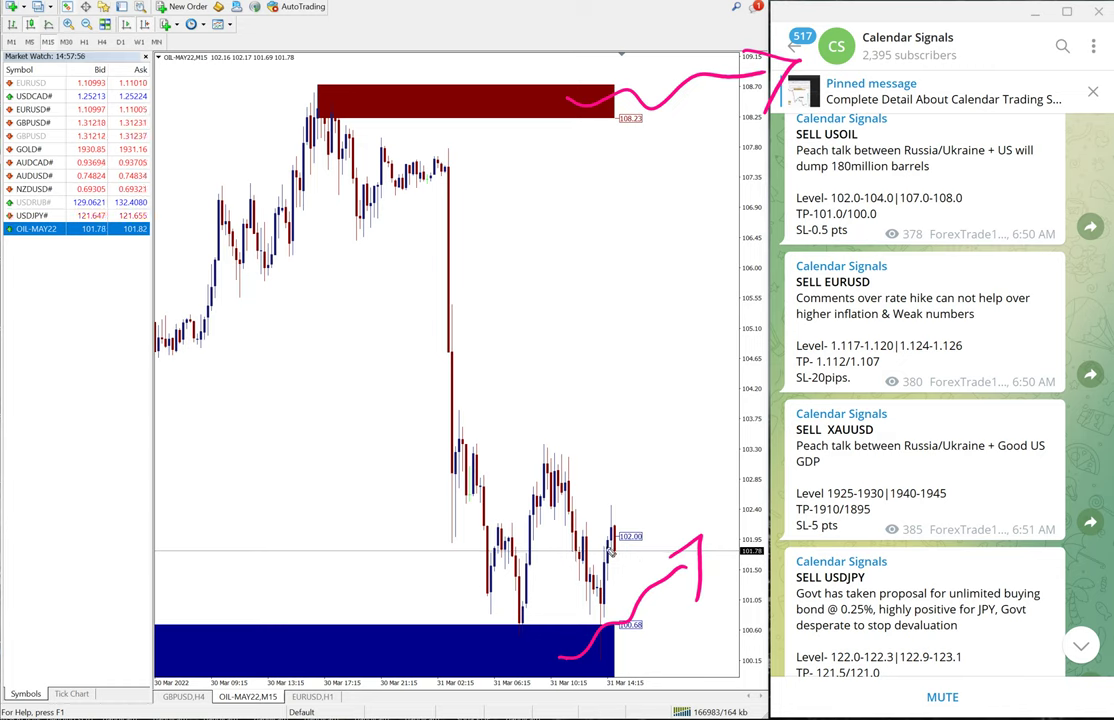
pyautogui.moveTo(720, 470)
pyautogui.mouseDown()
pyautogui.moveTo(773, 537)
pyautogui.moveTo(885, 430)
pyautogui.mouseUp()
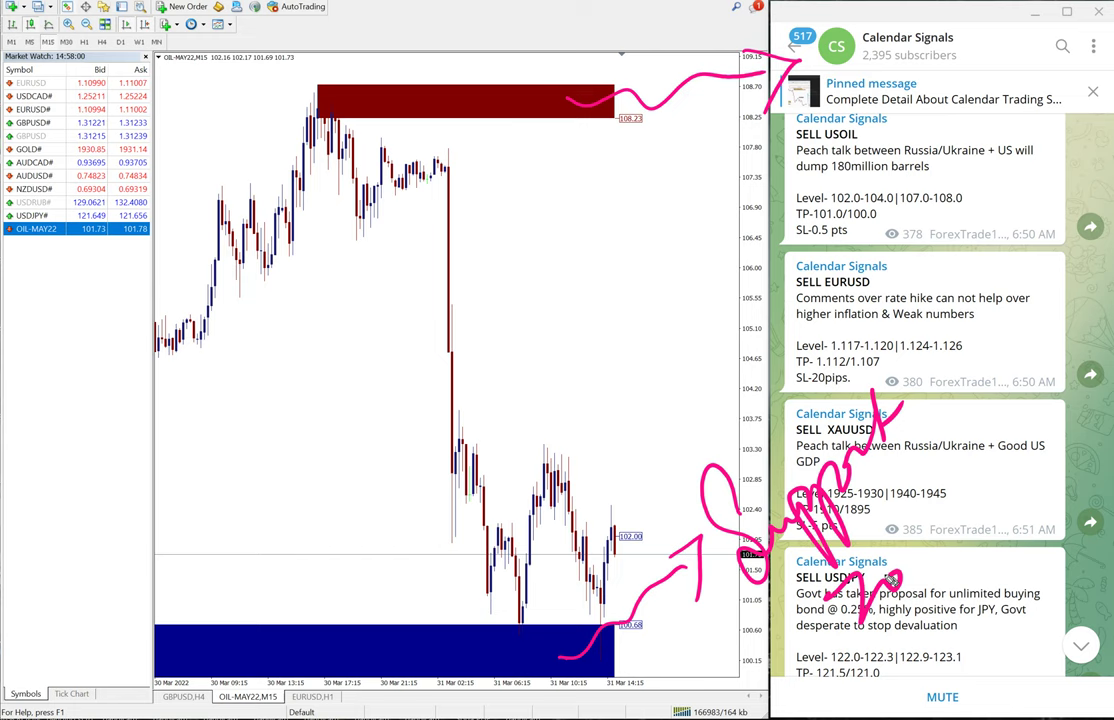
pyautogui.moveTo(880, 410); pyautogui.dragTo(905, 400)
pyautogui.moveTo(820, 540); pyautogui.dragTo(960, 525)
pyautogui.moveTo(745, 55); pyautogui.dragTo(745, 140)
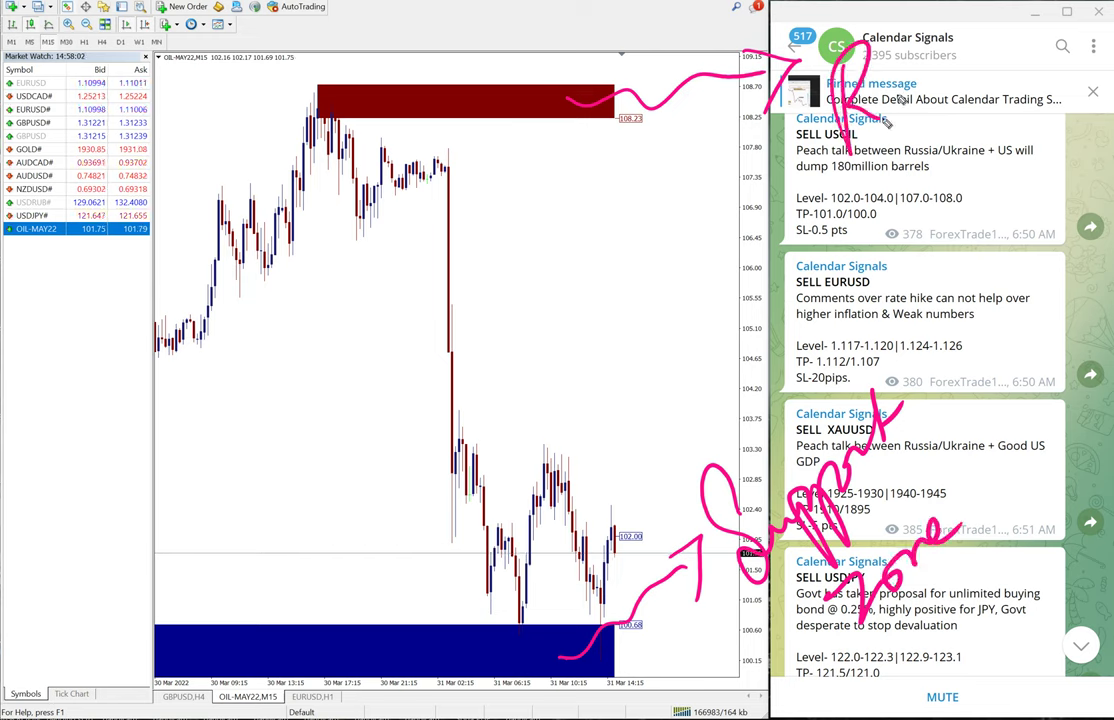
pyautogui.moveTo(740, 45)
pyautogui.mouseDown()
pyautogui.moveTo(963, 84)
pyautogui.moveTo(880, 45)
pyautogui.moveTo(935, 30)
pyautogui.moveTo(1065, 25)
pyautogui.mouseUp()
pyautogui.moveTo(862, 185)
pyautogui.mouseDown()
pyautogui.moveTo(895, 172)
pyautogui.moveTo(900, 215)
pyautogui.moveTo(1005, 125)
pyautogui.mouseUp()
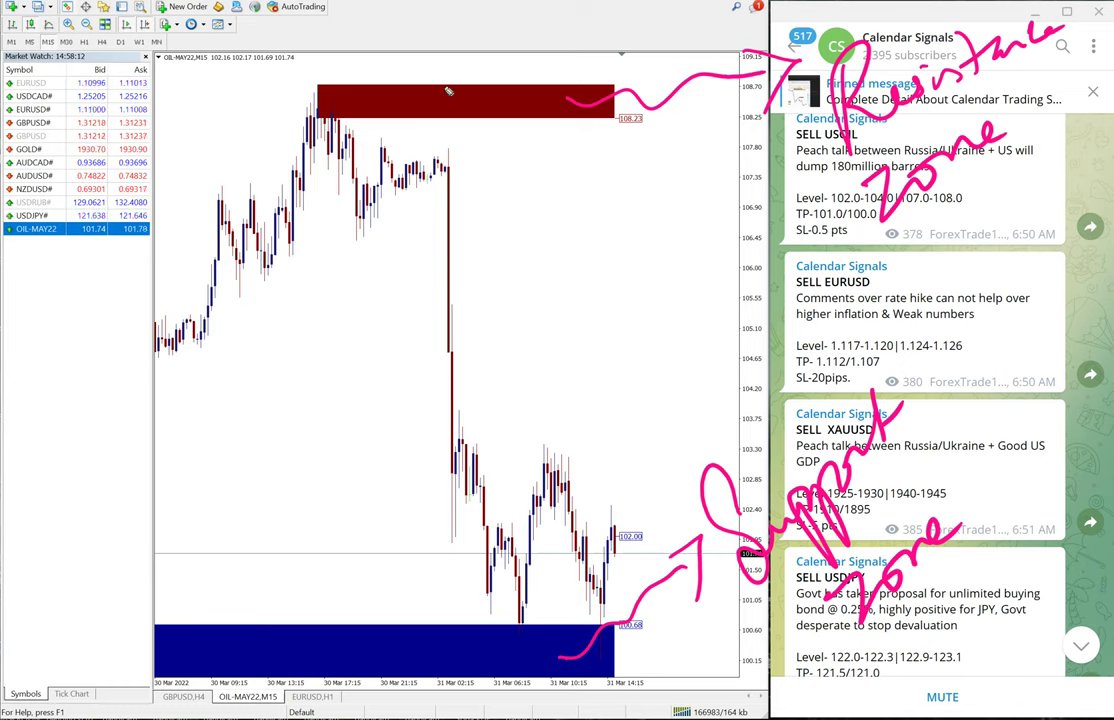
pyautogui.moveTo(462, 105)
pyautogui.mouseDown()
pyautogui.moveTo(493, 220)
pyautogui.moveTo(506, 216)
pyautogui.moveTo(508, 187)
pyautogui.mouseUp()
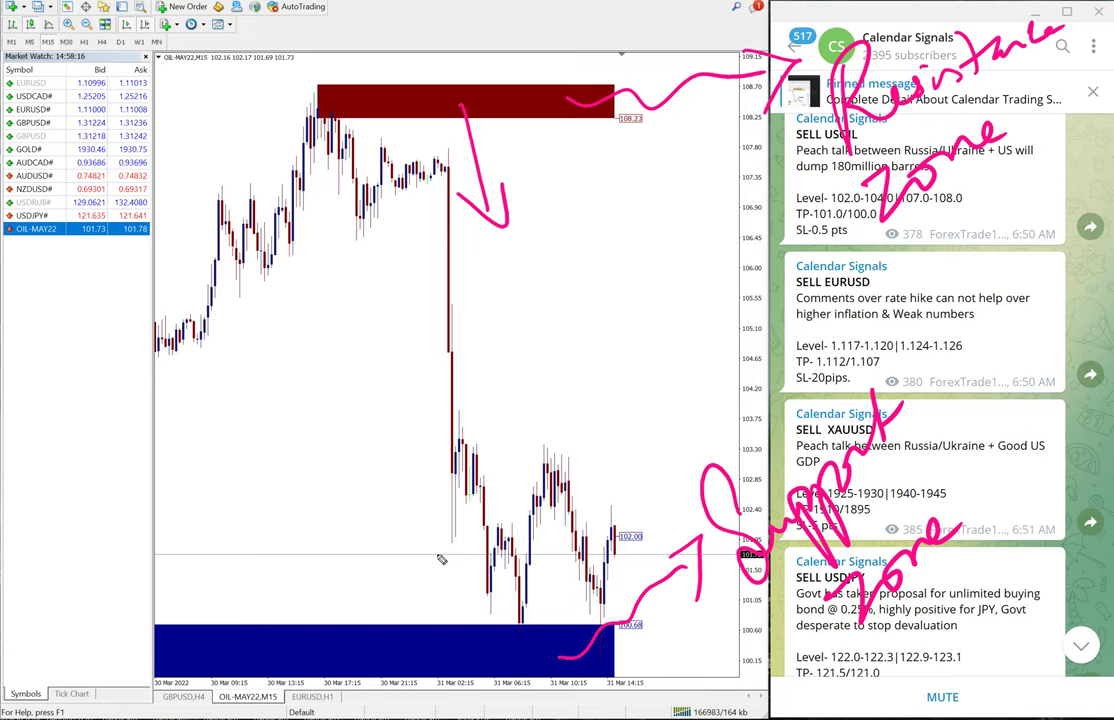
pyautogui.moveTo(425, 658); pyautogui.dragTo(472, 510)
pyautogui.moveTo(424, 548); pyautogui.dragTo(482, 533)
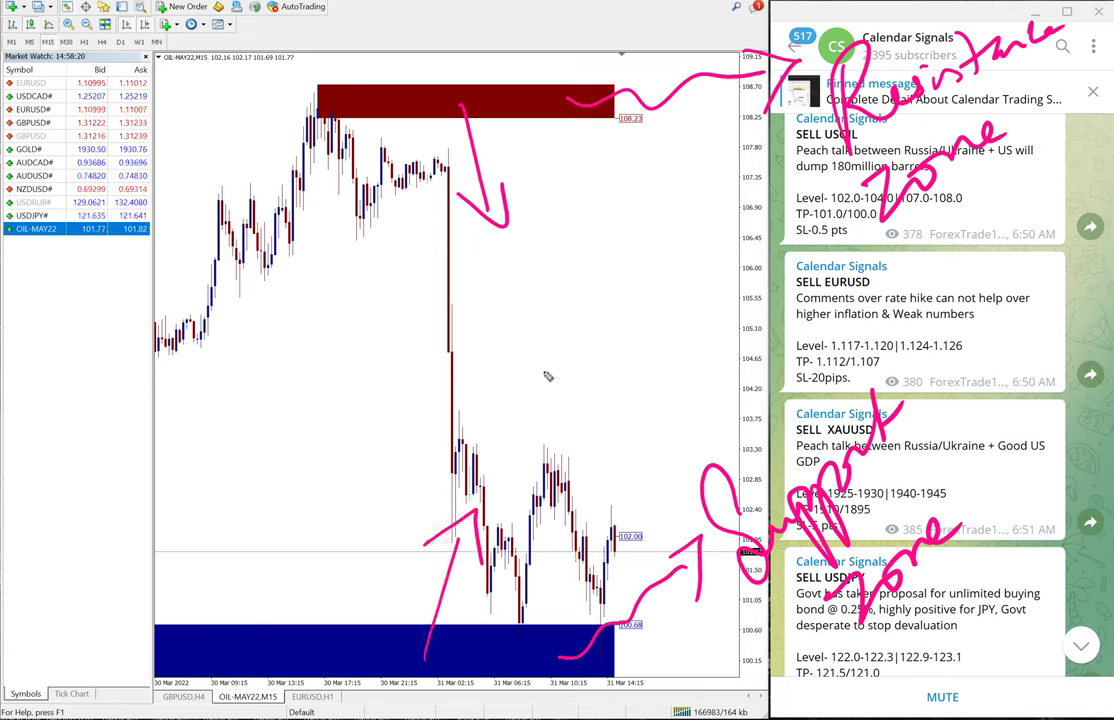
pyautogui.press('Escape')
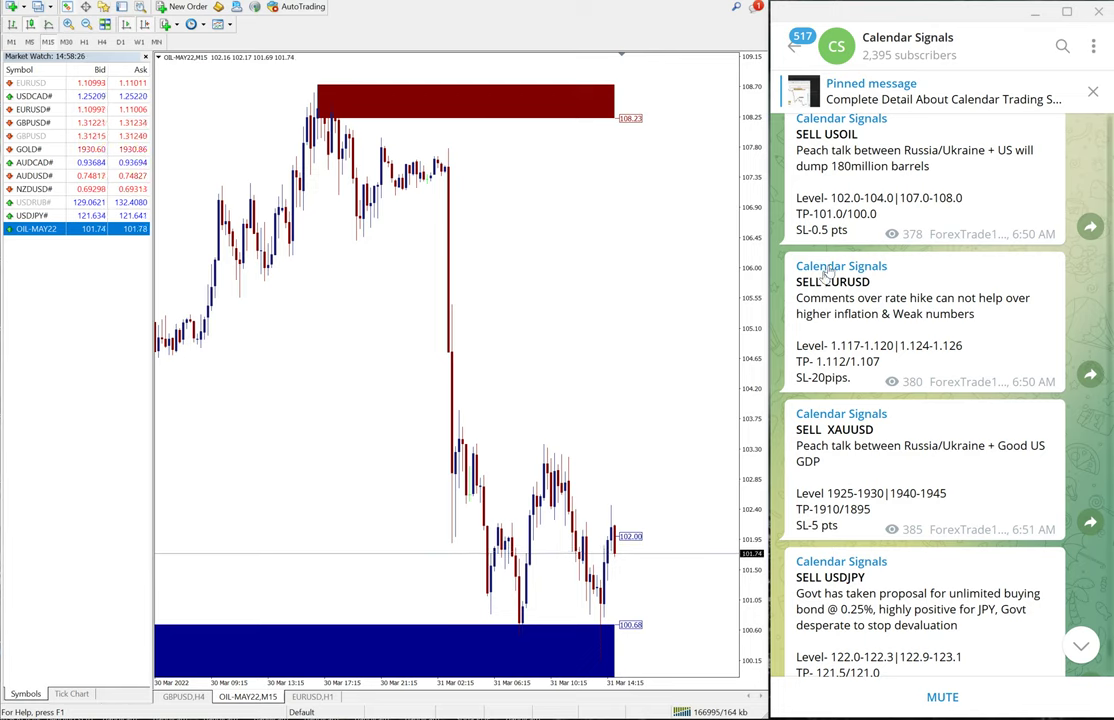
pyautogui.scroll(-3, 864, 258)
pyautogui.scroll(-3, 900, 330)
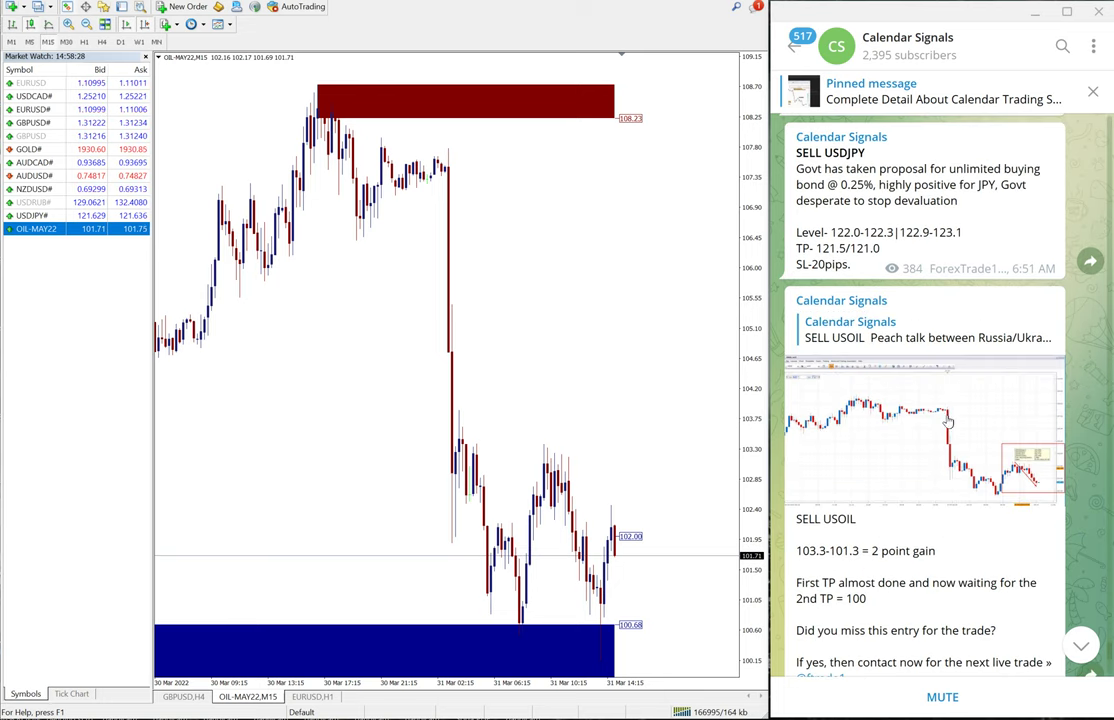
pyautogui.scroll(-3, 943, 412)
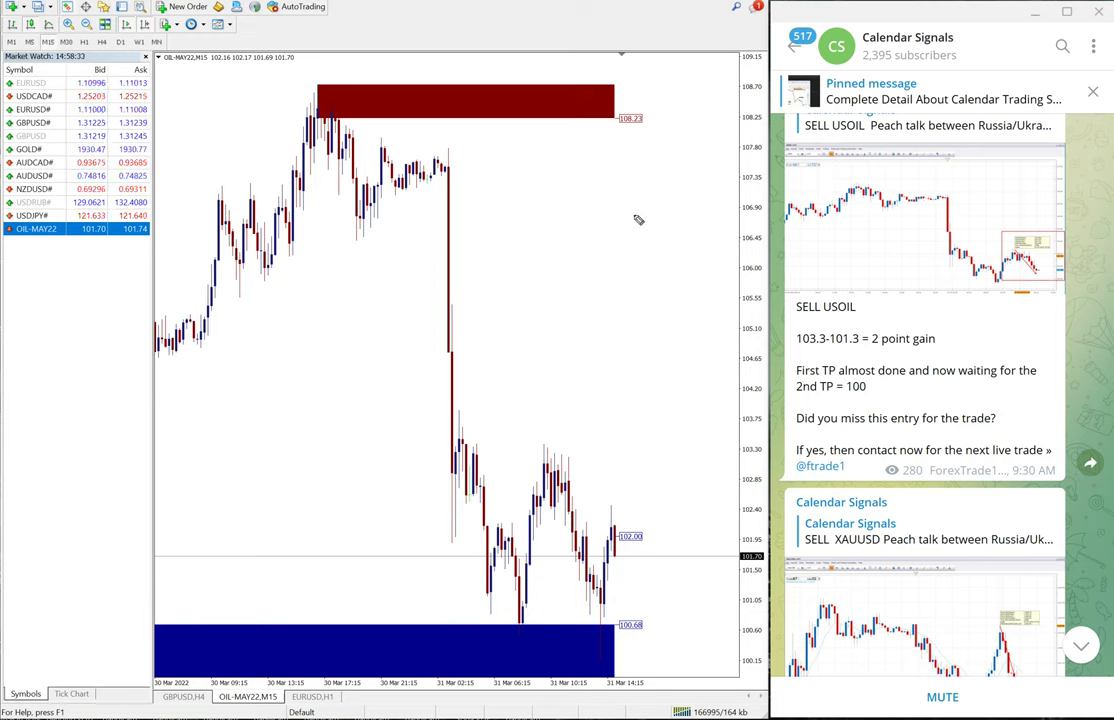
pyautogui.scroll(2, 903, 262)
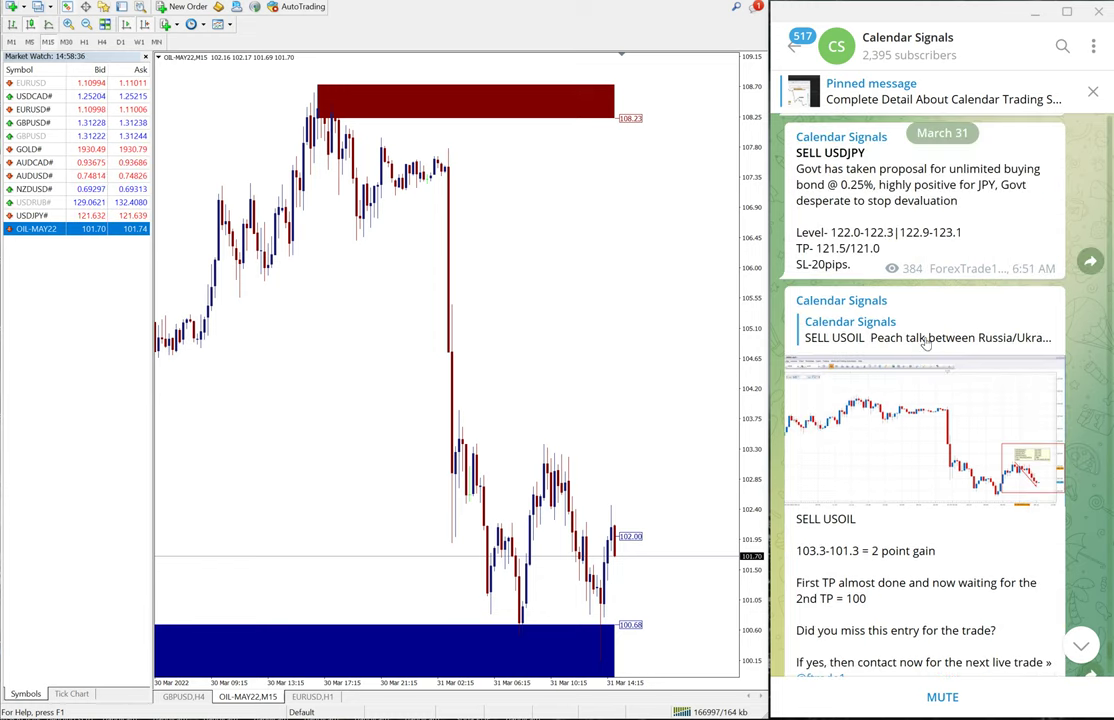
pyautogui.scroll(6, 926, 342)
pyautogui.scroll(-1, 900, 355)
pyautogui.scroll(-1, 885, 368)
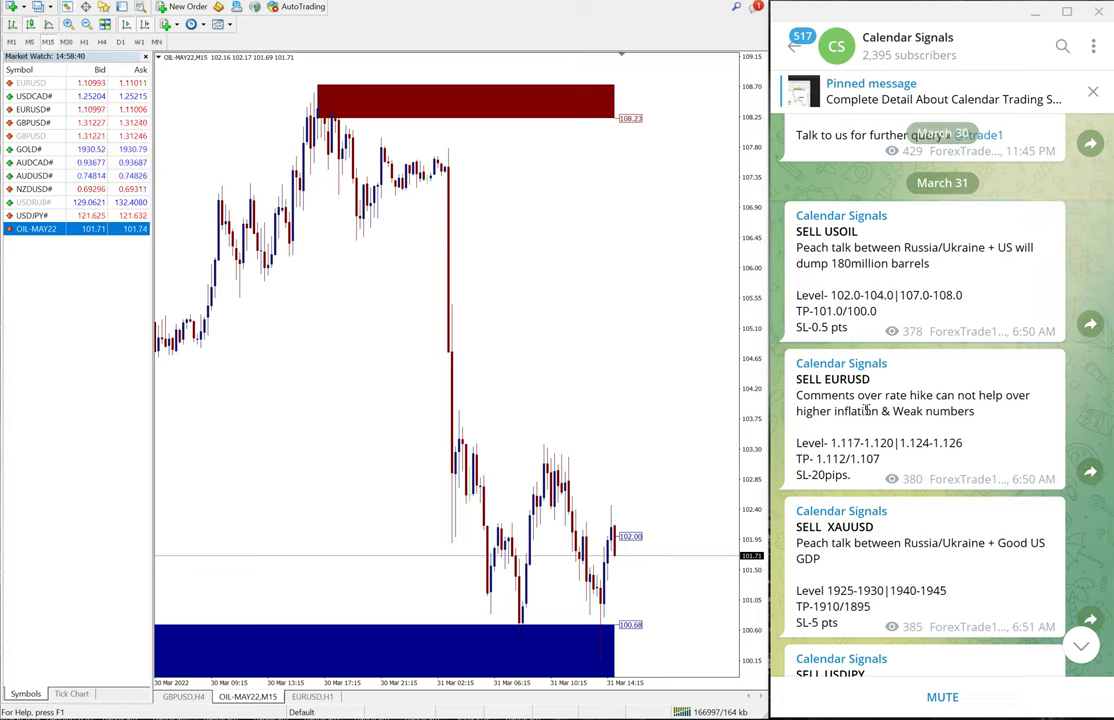
pyautogui.scroll(-1, 928, 625)
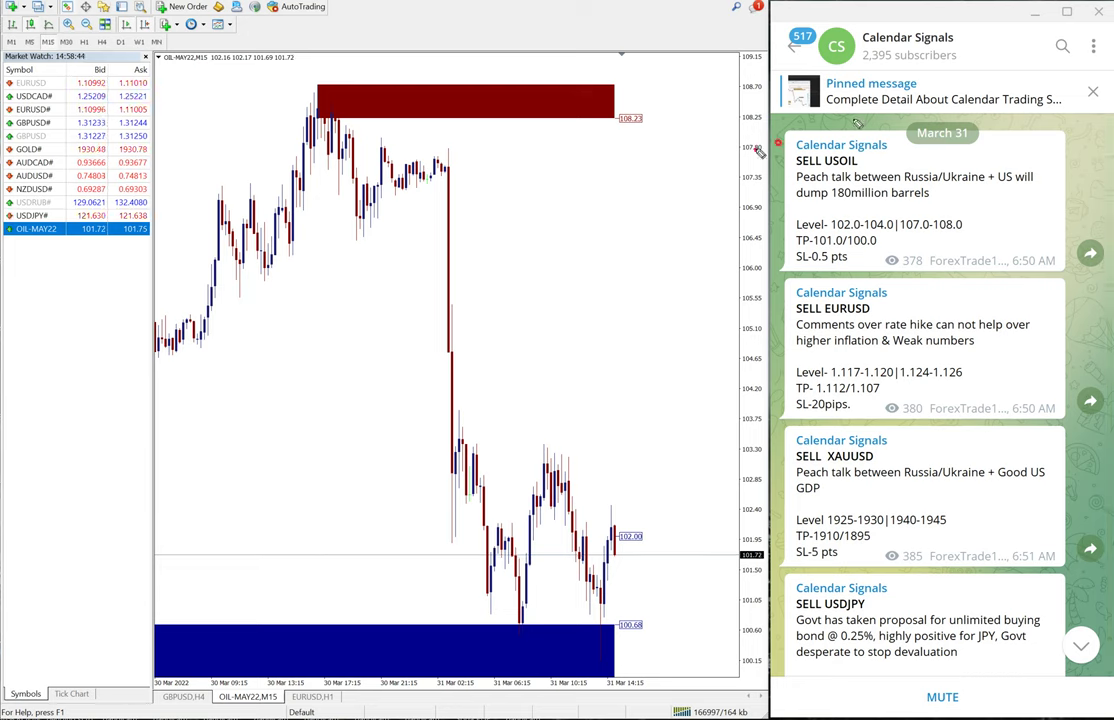
pyautogui.moveTo(857, 122); pyautogui.dragTo(1068, 192)
pyautogui.moveTo(790, 212)
pyautogui.mouseDown()
pyautogui.moveTo(1033, 201)
pyautogui.moveTo(820, 193)
pyautogui.mouseUp()
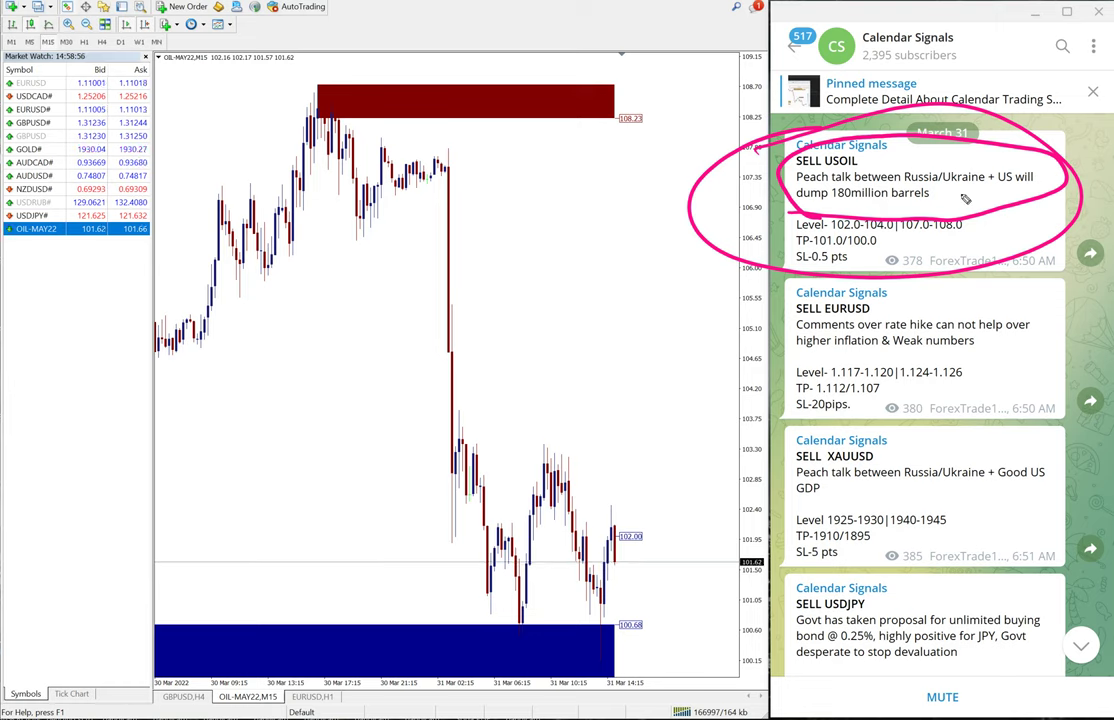
pyautogui.press('e')
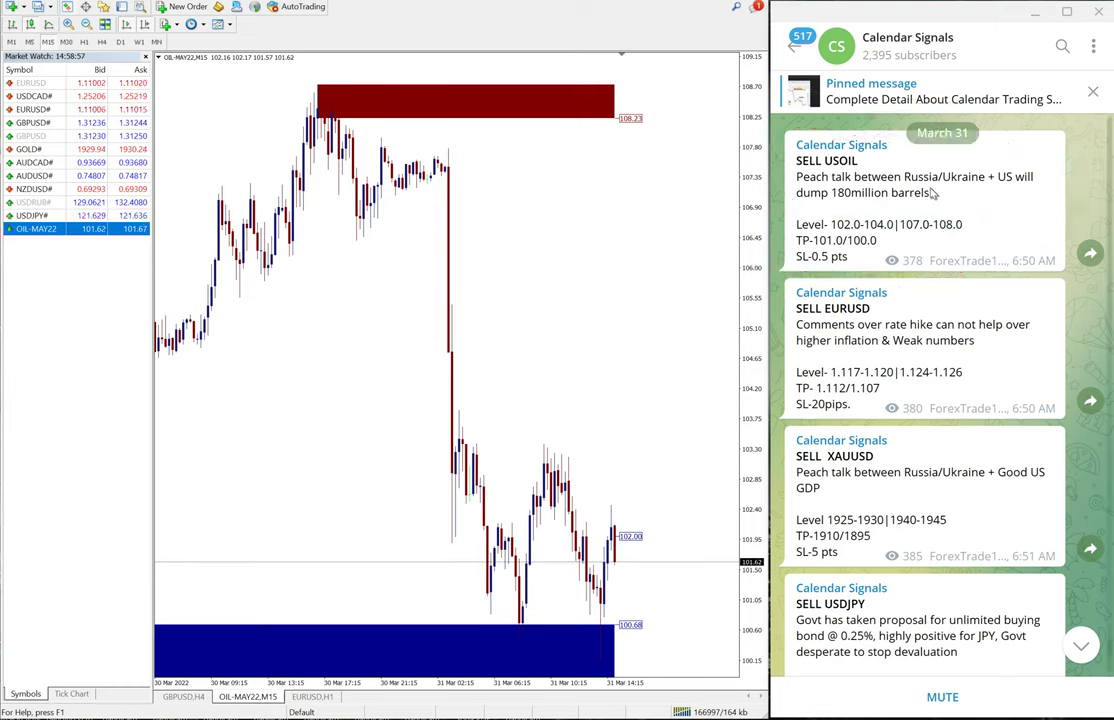
pyautogui.scroll(-4, 968, 290)
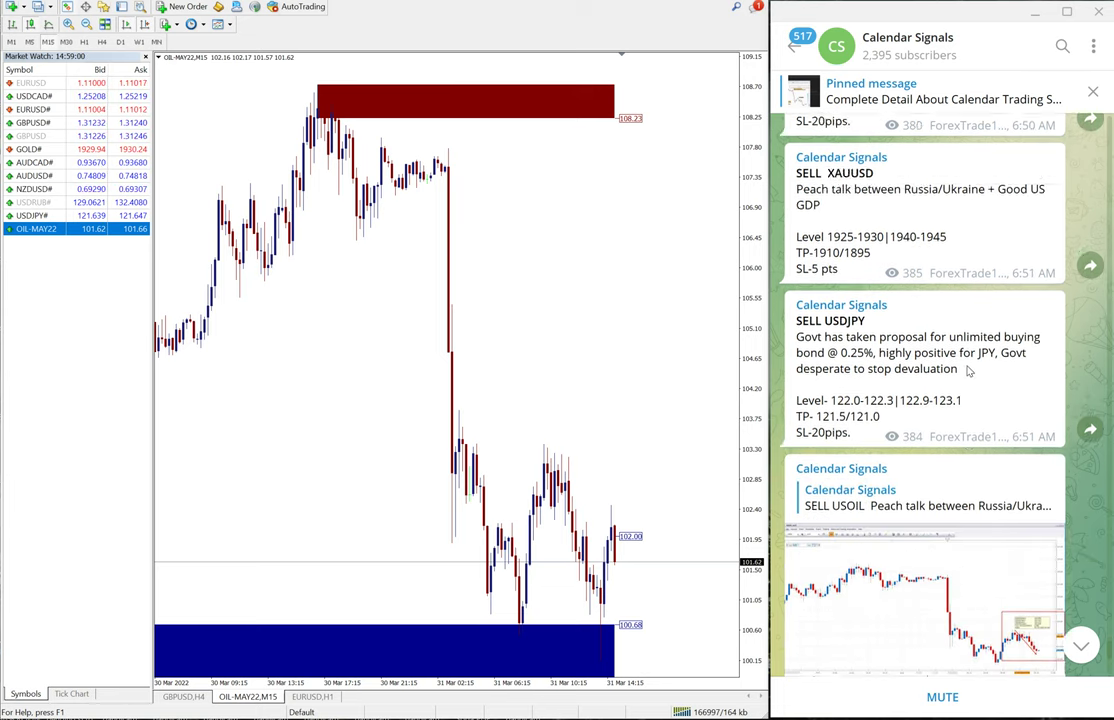
pyautogui.scroll(-1, 968, 370)
pyautogui.scroll(-4, 968, 370)
pyautogui.scroll(2, 968, 370)
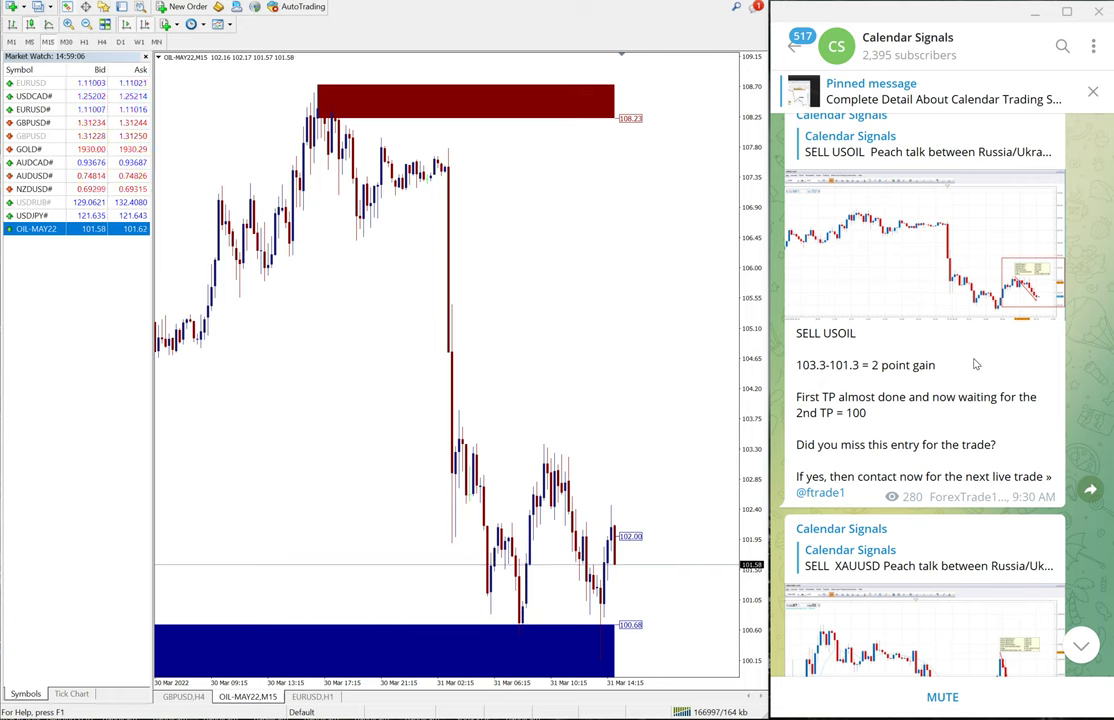
pyautogui.scroll(1, 977, 338)
pyautogui.scroll(4, 975, 339)
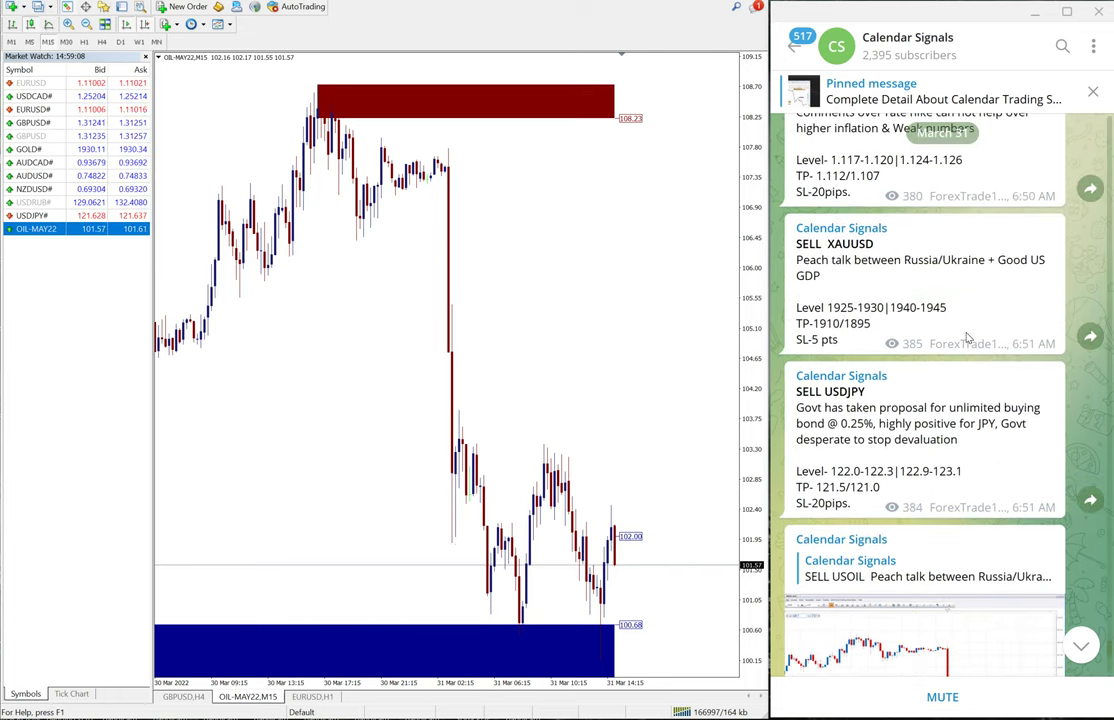
pyautogui.scroll(2, 972, 340)
pyautogui.scroll(1, 969, 340)
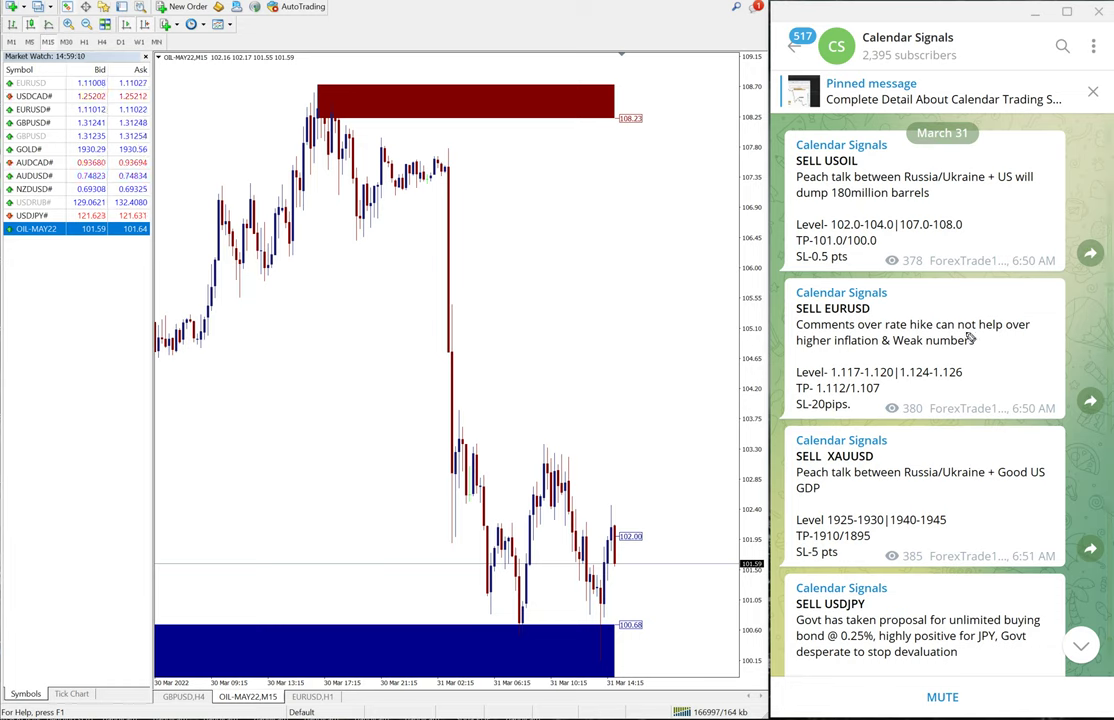
# - Circle the 6:50 AM times on the USOIL and EURUSD posts and write 'Same'
pyautogui.moveTo(1045, 234); pyautogui.dragTo(1030, 236)
pyautogui.moveTo(1035, 374); pyautogui.dragTo(1066, 383)
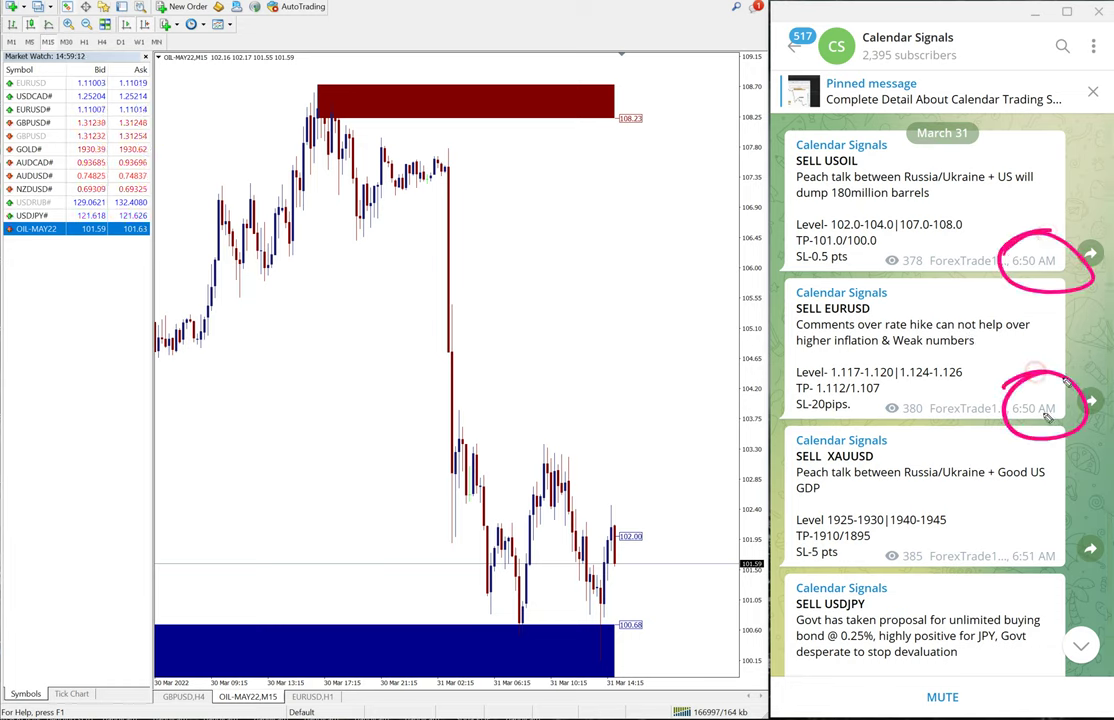
pyautogui.moveTo(790, 405)
pyautogui.mouseDown()
pyautogui.moveTo(890, 360)
pyautogui.moveTo(932, 300)
pyautogui.mouseUp()
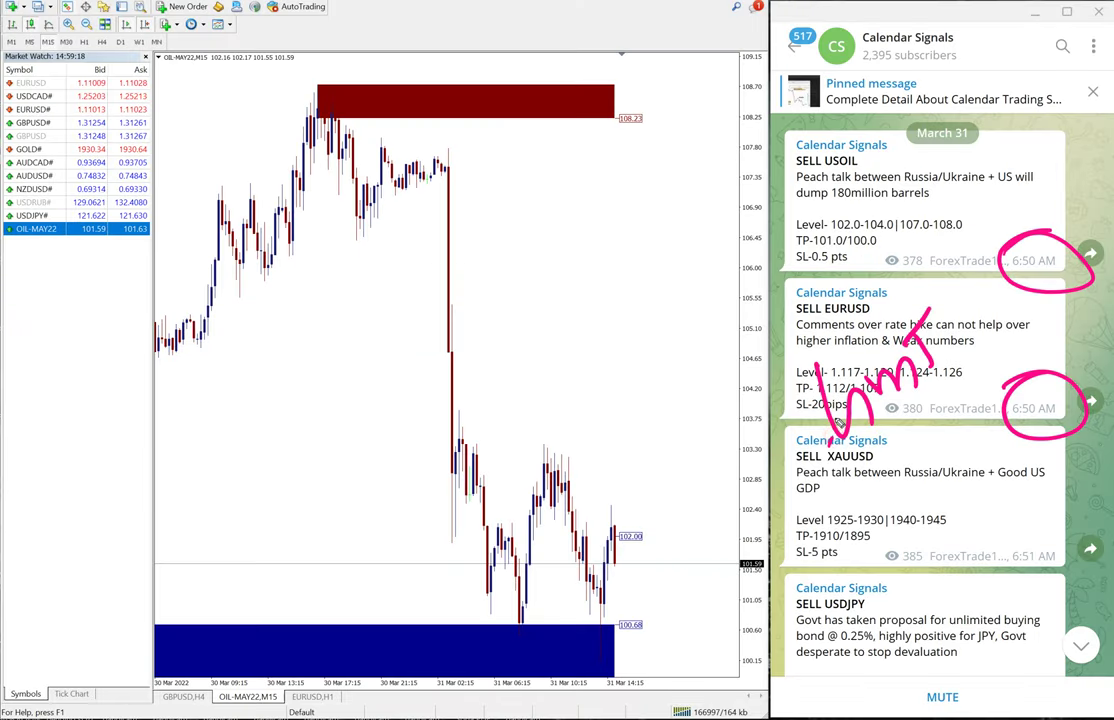
# - Draw a pink loop from the oil chart's price swing to the 2-point gain post
pyautogui.scroll(-3, 866, 458)
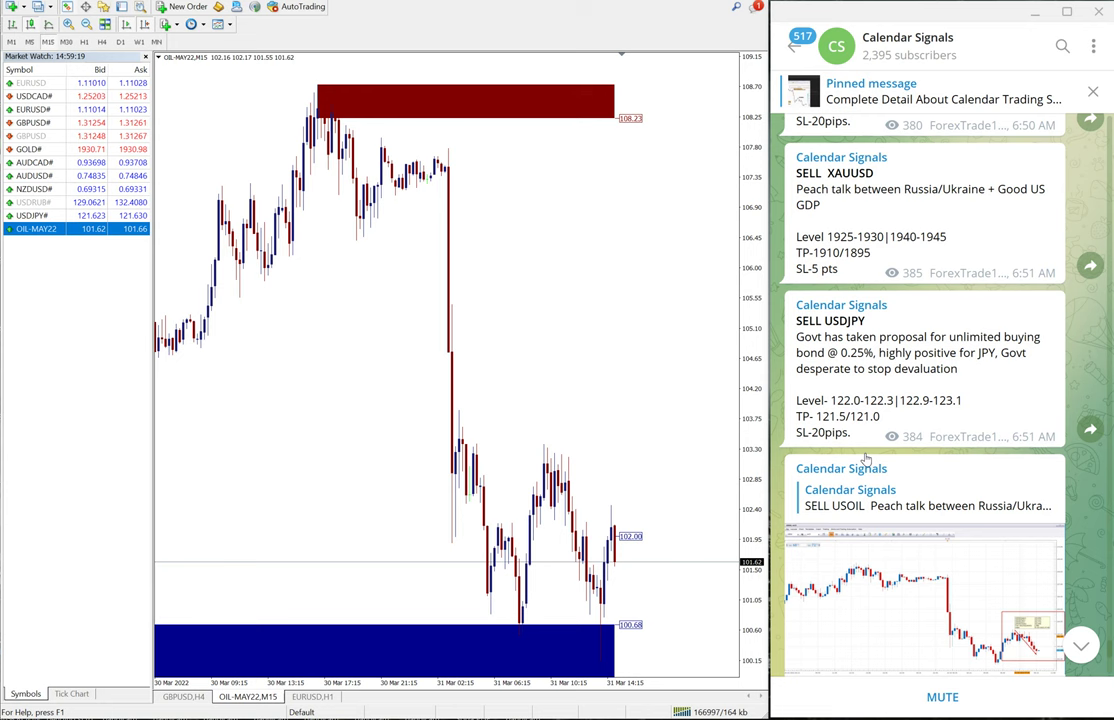
pyautogui.scroll(-3, 866, 458)
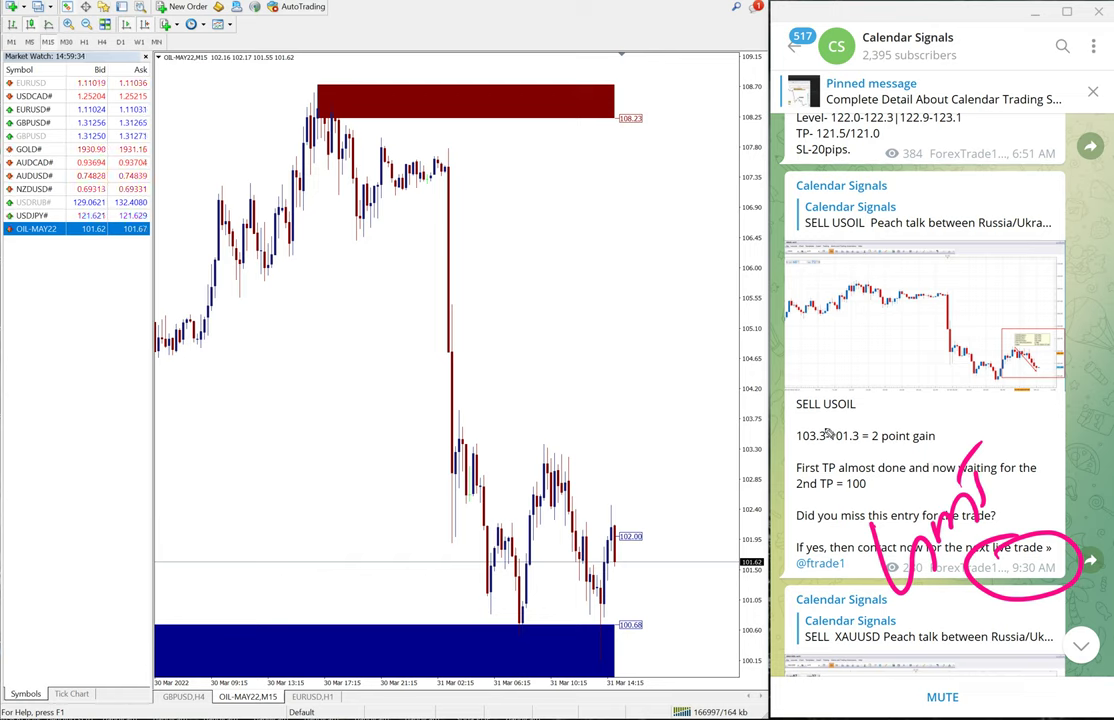
pyautogui.moveTo(512, 445)
pyautogui.mouseDown()
pyautogui.moveTo(760, 420)
pyautogui.moveTo(735, 466)
pyautogui.moveTo(505, 452)
pyautogui.moveTo(572, 433)
pyautogui.mouseUp()
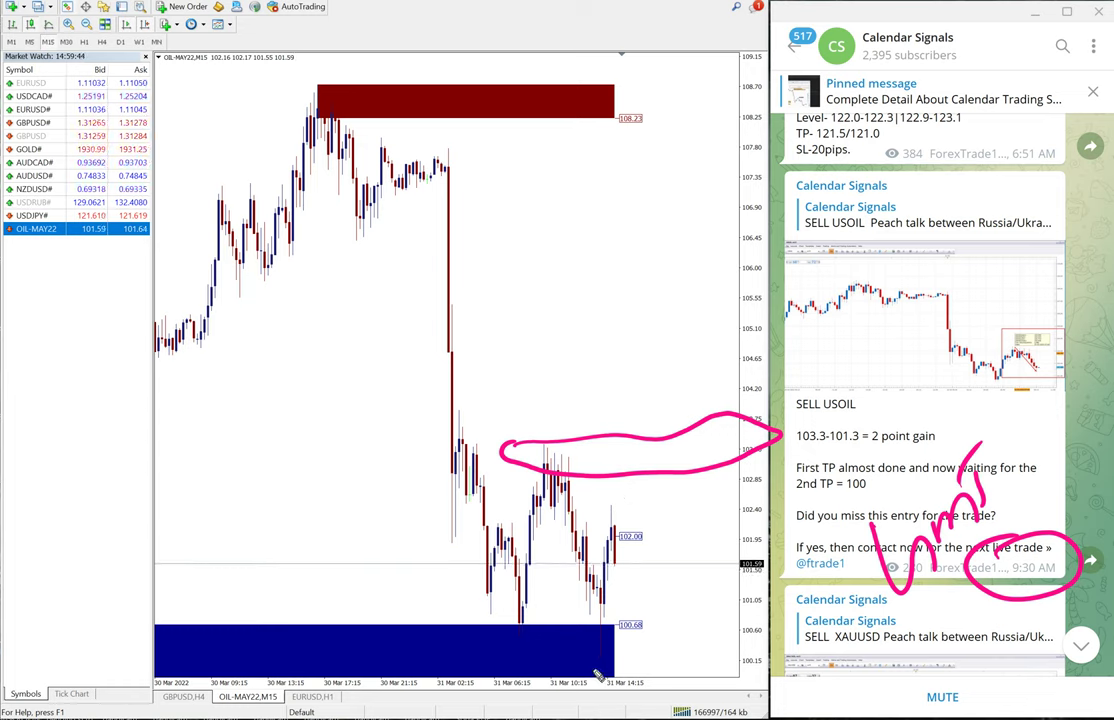
# - Underline the low above the blue zone and handwrite 103.3 and 100 beside the chart
pyautogui.moveTo(590, 662); pyautogui.dragTo(646, 661)
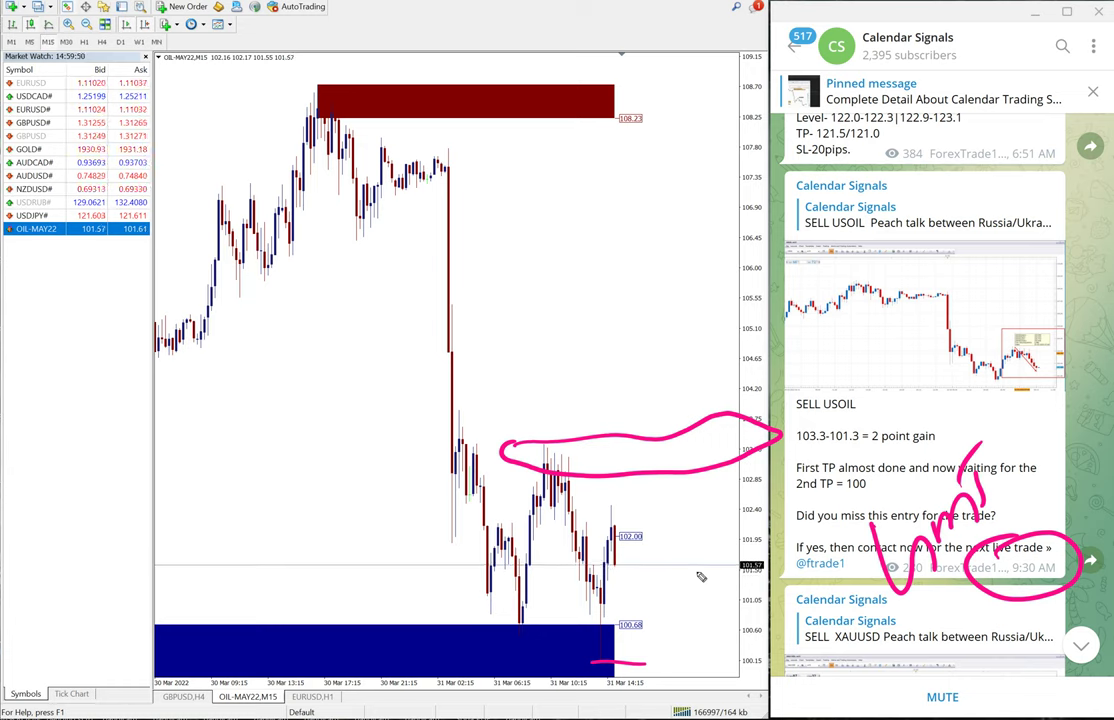
pyautogui.moveTo(672, 268); pyautogui.dragTo(706, 322)
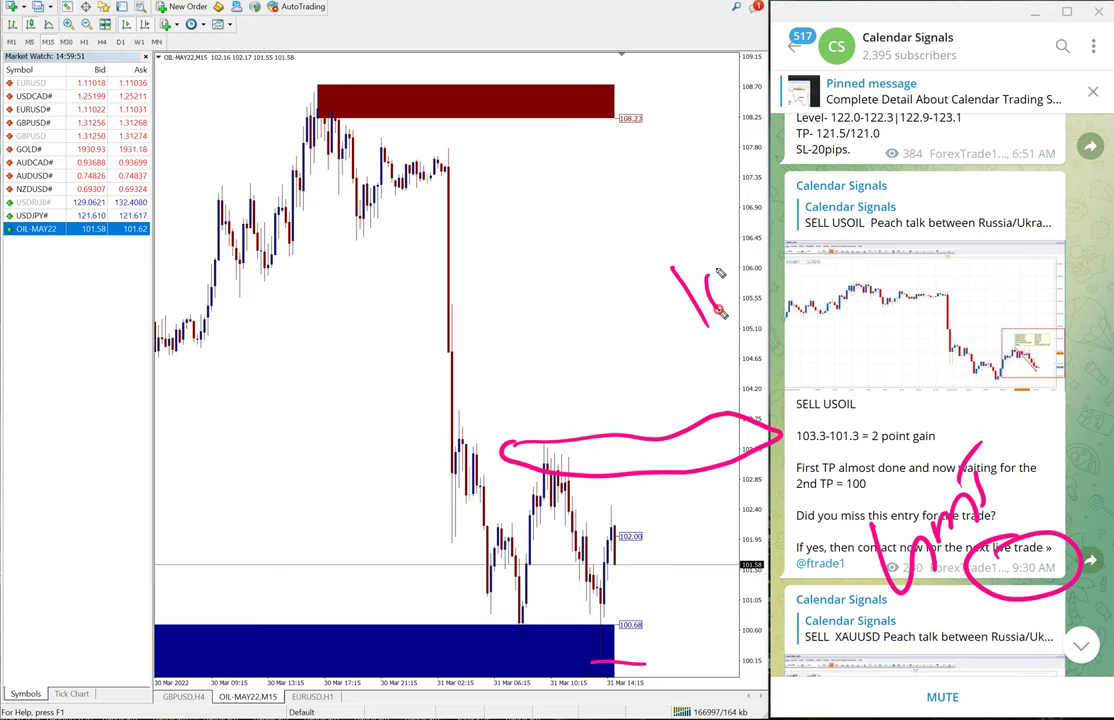
pyautogui.moveTo(712, 265); pyautogui.dragTo(748, 292)
pyautogui.moveTo(785, 192); pyautogui.dragTo(790, 255)
pyautogui.moveTo(754, 364)
pyautogui.mouseDown()
pyautogui.moveTo(742, 318)
pyautogui.moveTo(793, 292)
pyautogui.mouseUp()
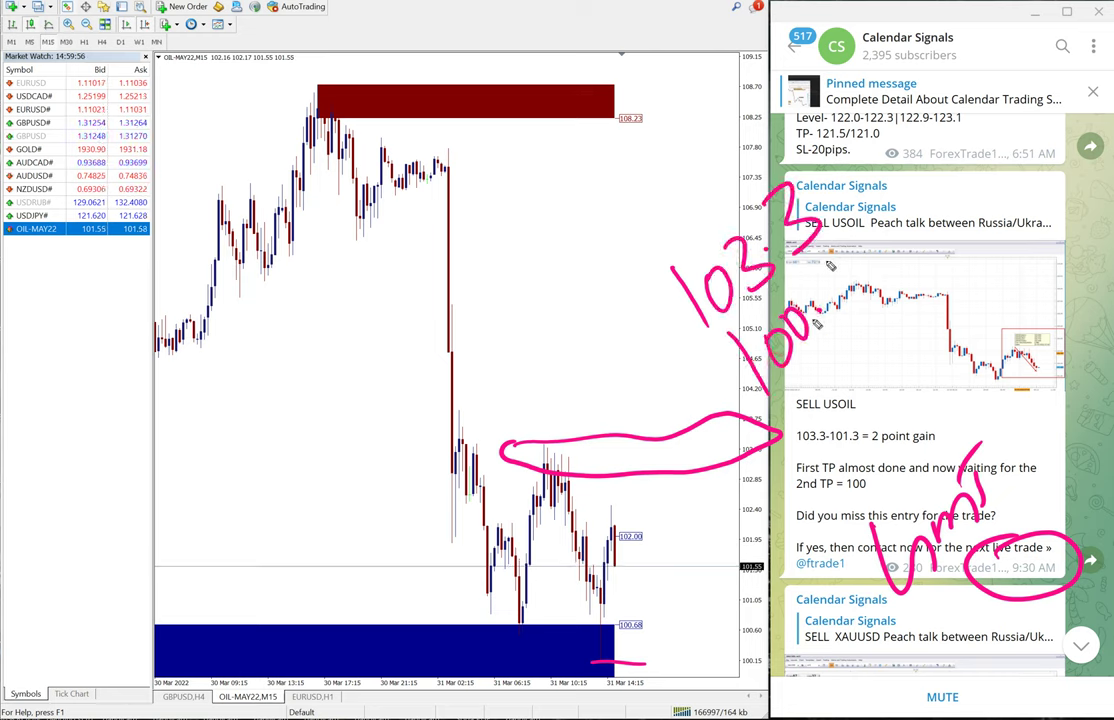
# - Add a second underline, complete 100.2, and write the 3-point result
pyautogui.moveTo(594, 653); pyautogui.dragTo(770, 650)
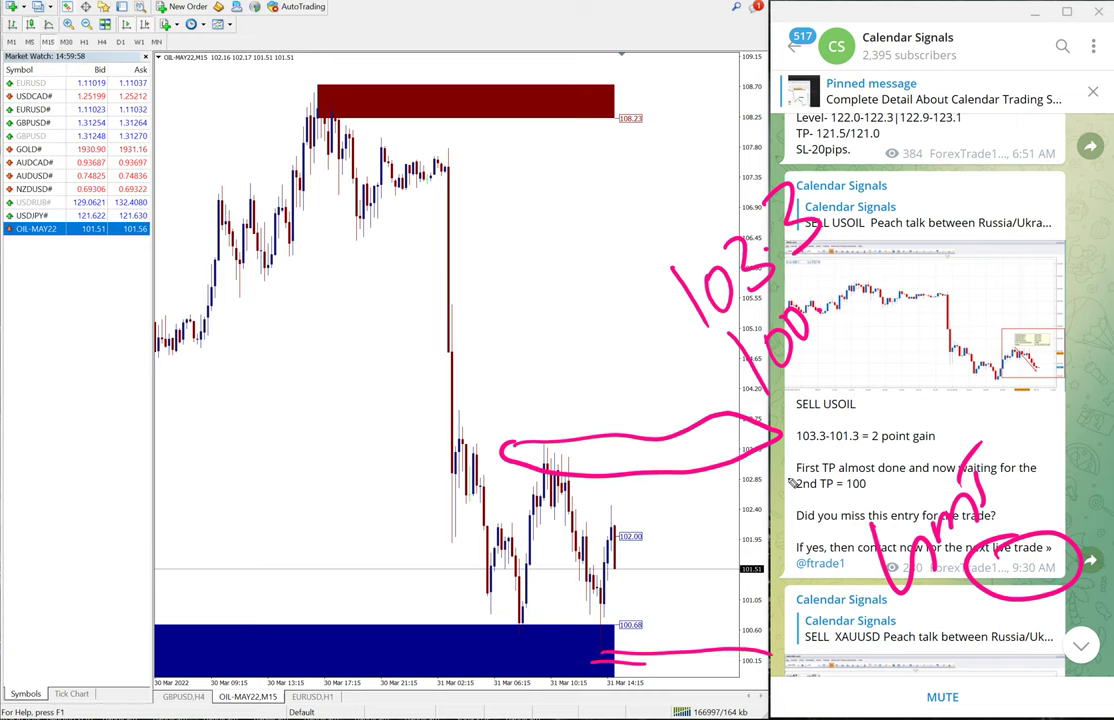
pyautogui.moveTo(831, 262); pyautogui.dragTo(852, 283)
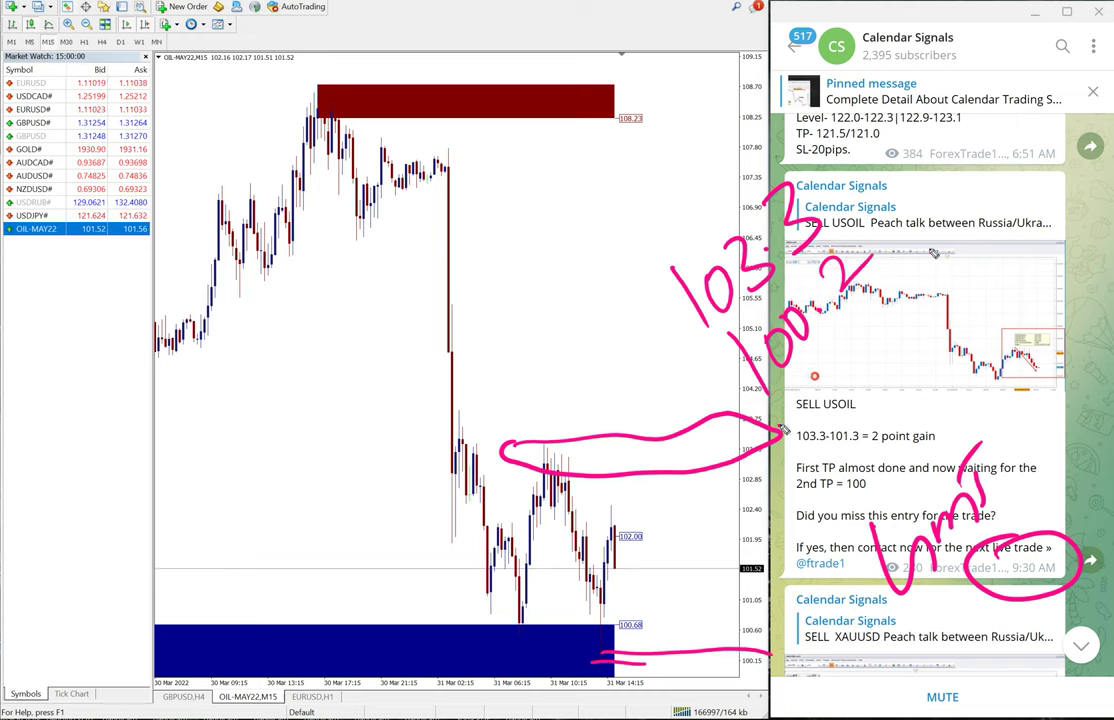
pyautogui.moveTo(790, 402); pyautogui.dragTo(948, 230)
pyautogui.moveTo(860, 330)
pyautogui.mouseDown()
pyautogui.moveTo(882, 374)
pyautogui.moveTo(1013, 303)
pyautogui.mouseUp()
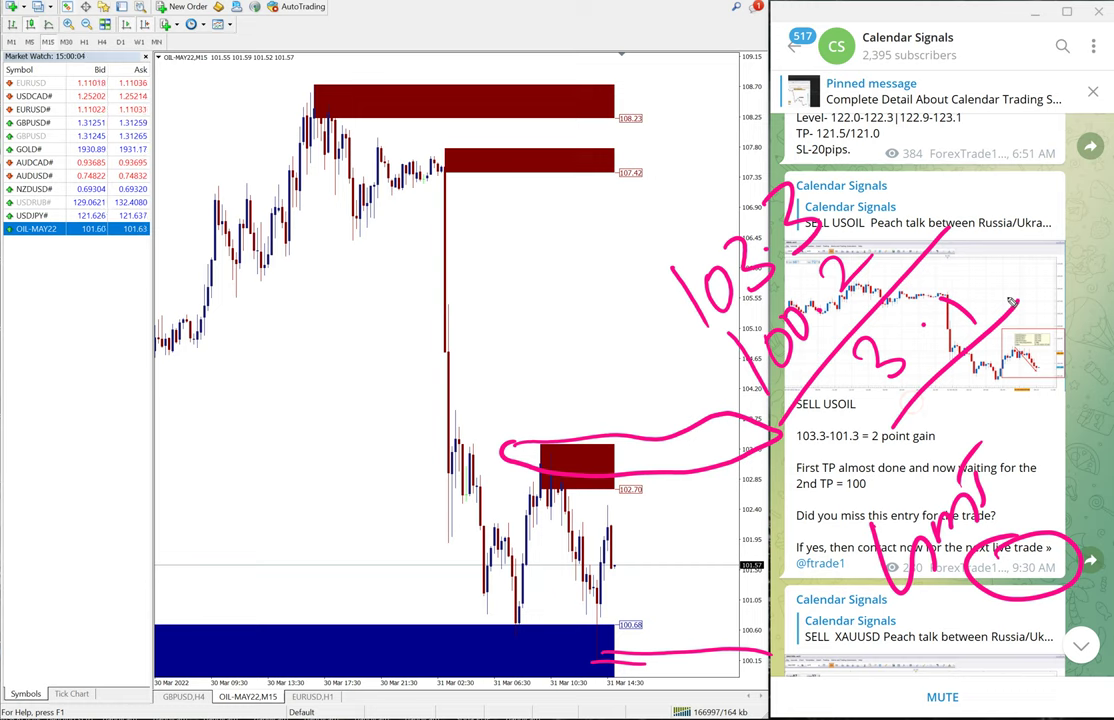
# - Clear the pen ink and bring the USDJPY 40-pip gain post into view
pyautogui.press('e')
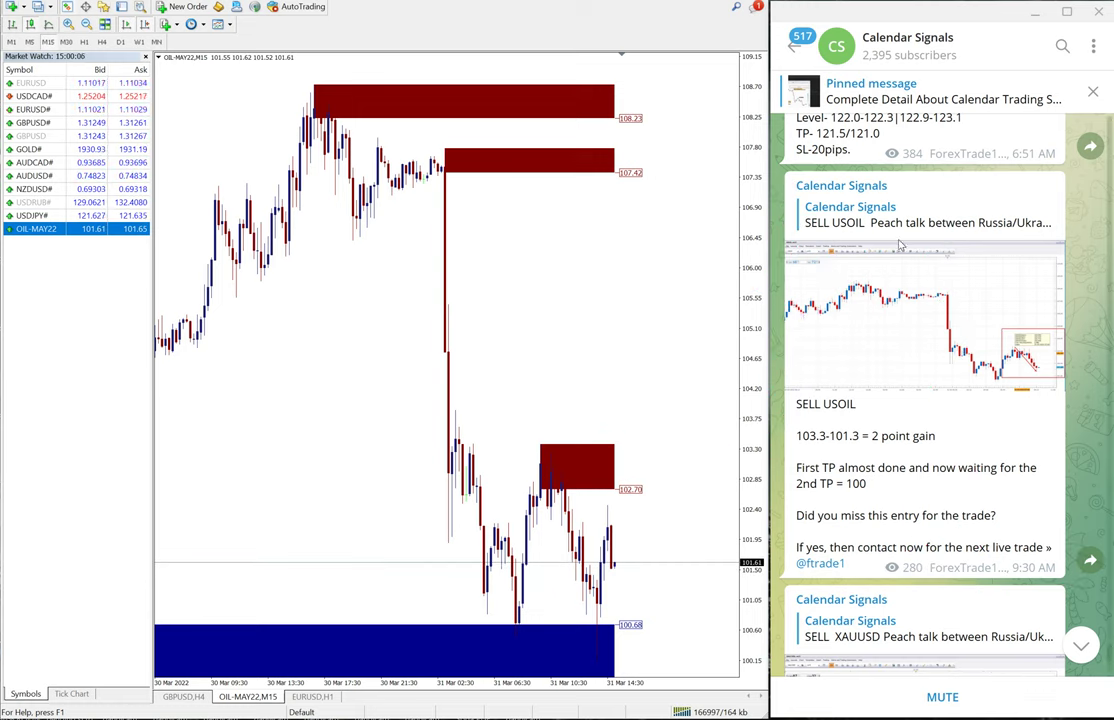
pyautogui.scroll(5, 925, 443)
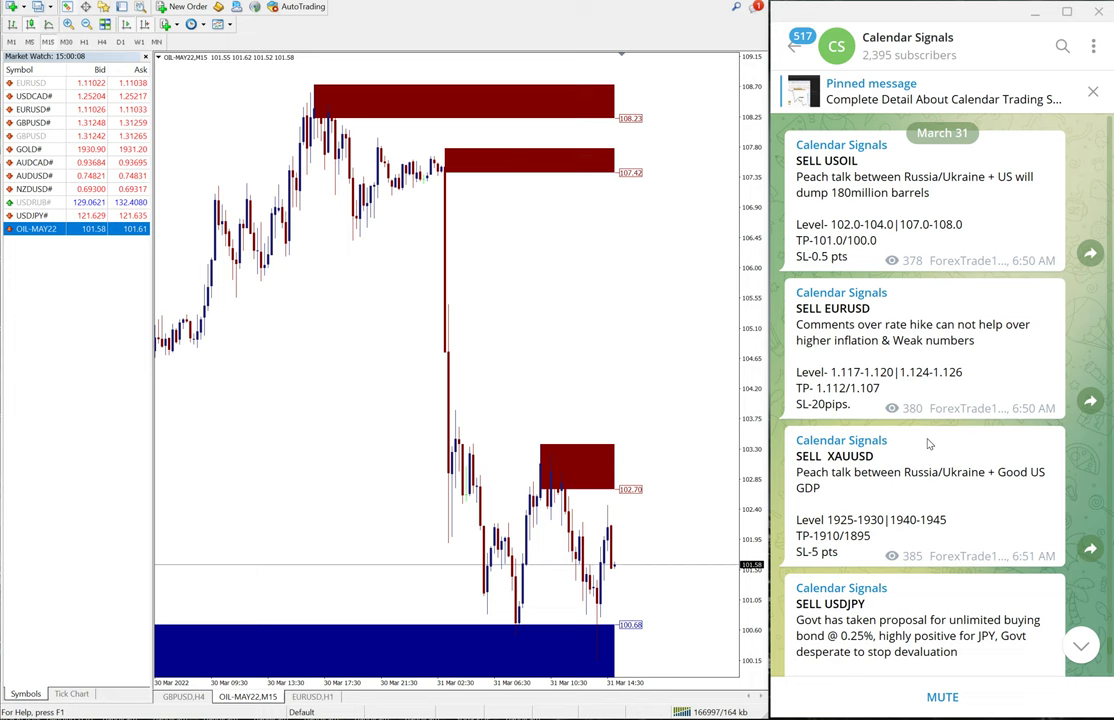
pyautogui.scroll(-1, 928, 445)
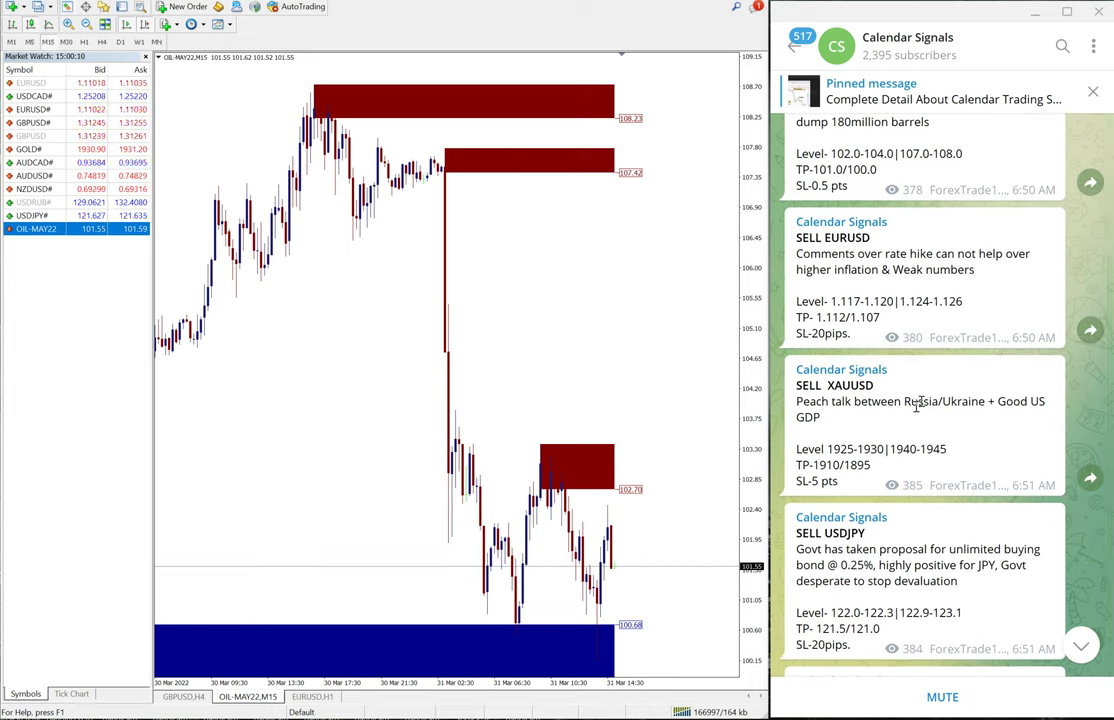
pyautogui.scroll(-2, 916, 404)
pyautogui.scroll(-2, 920, 400)
pyautogui.scroll(-2, 926, 396)
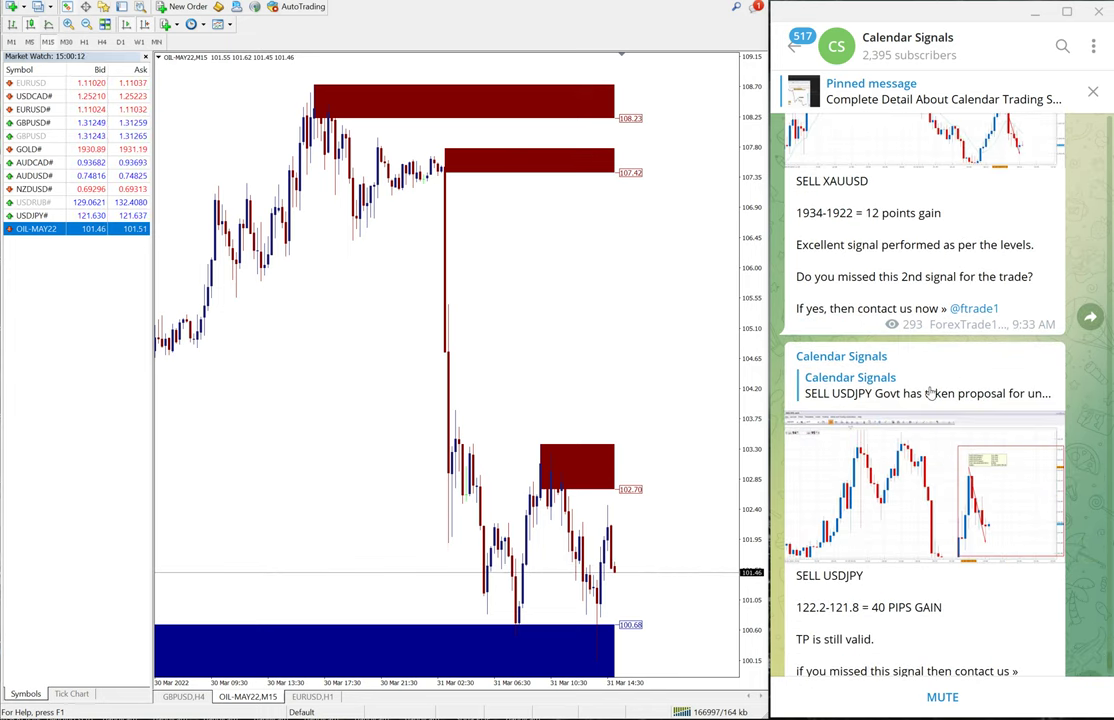
pyautogui.scroll(-3, 929, 393)
pyautogui.scroll(1, 929, 393)
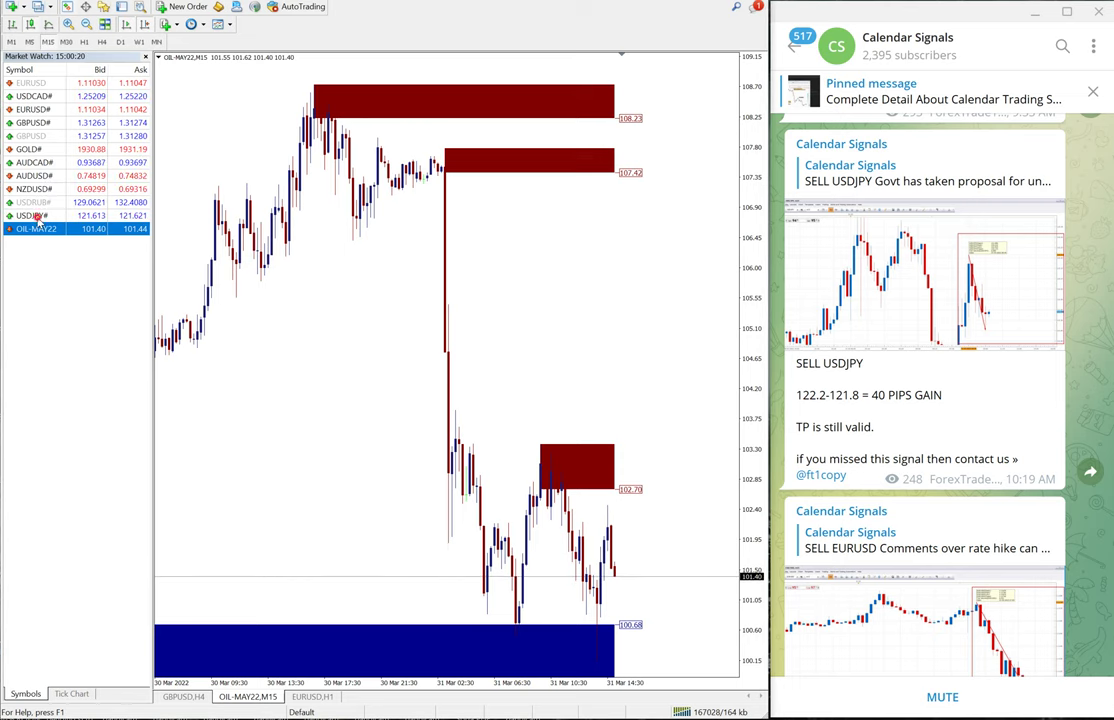
# - Show the USDJPY# chart and start handwriting 122.2 over the USDJPY result post
pyautogui.moveTo(35, 216); pyautogui.dragTo(291, 256)
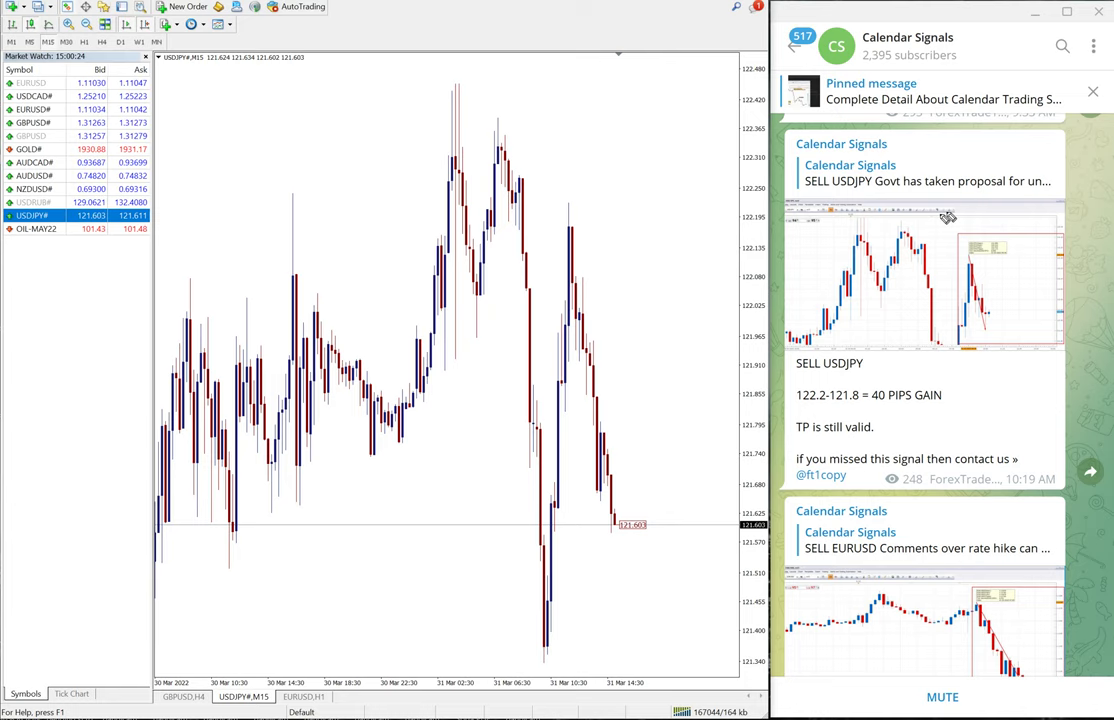
pyautogui.moveTo(703, 313); pyautogui.dragTo(743, 392)
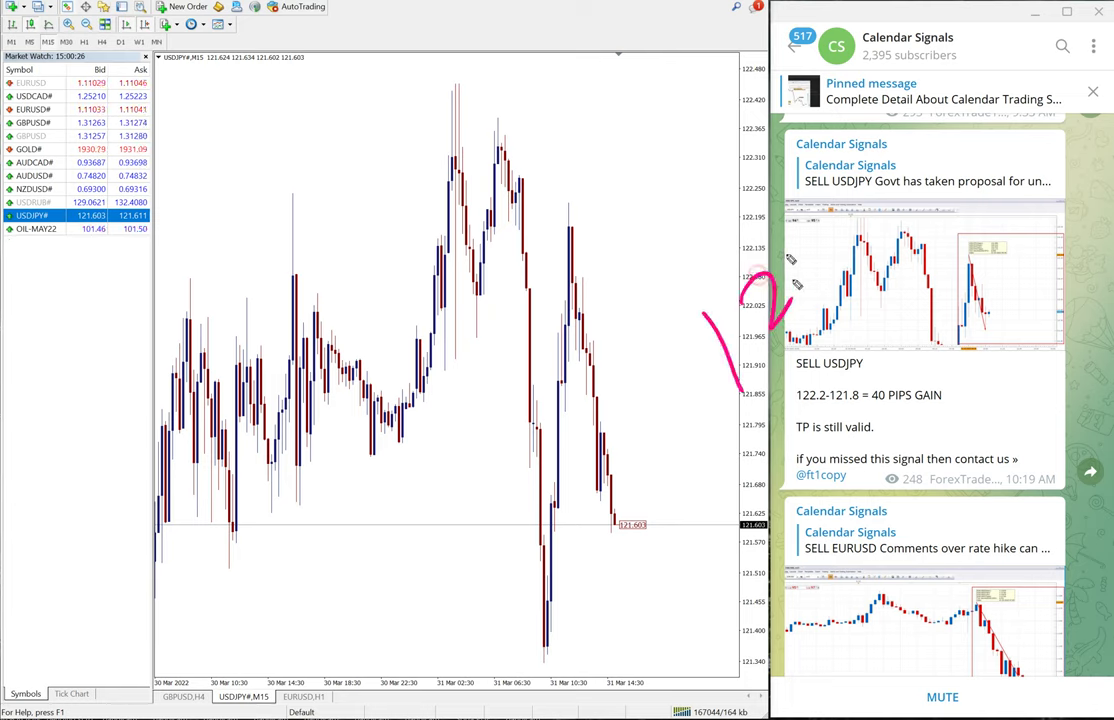
pyautogui.moveTo(740, 305)
pyautogui.mouseDown()
pyautogui.moveTo(836, 252)
pyautogui.moveTo(884, 172)
pyautogui.mouseUp()
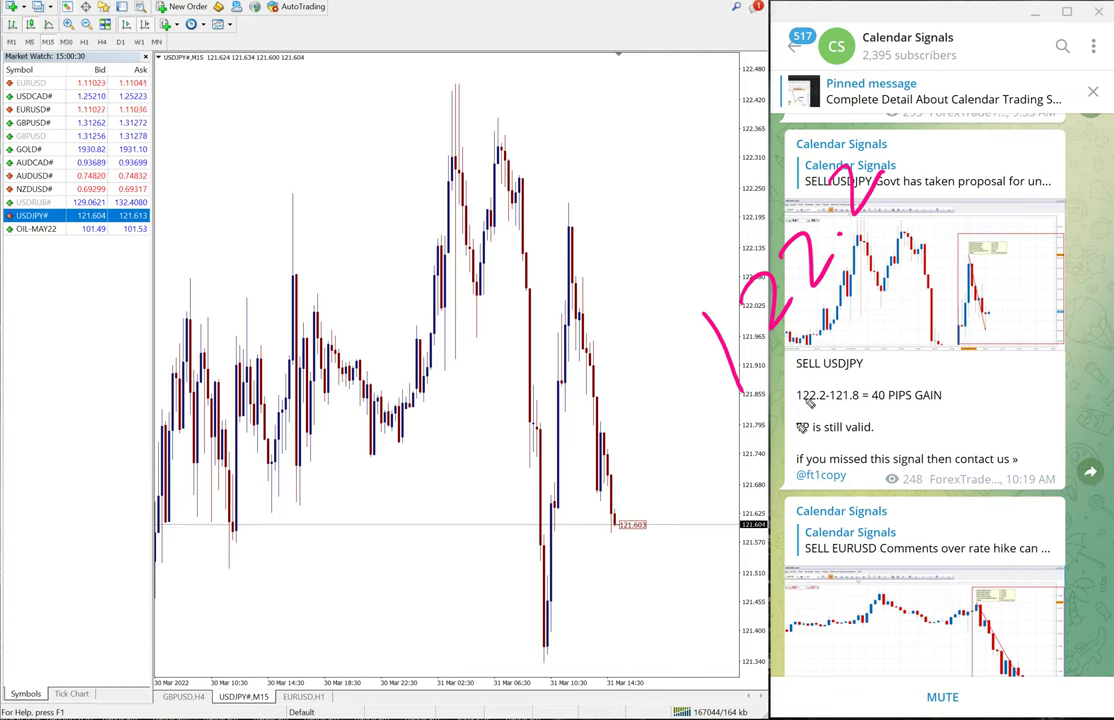
pyautogui.moveTo(783, 393); pyautogui.dragTo(833, 472)
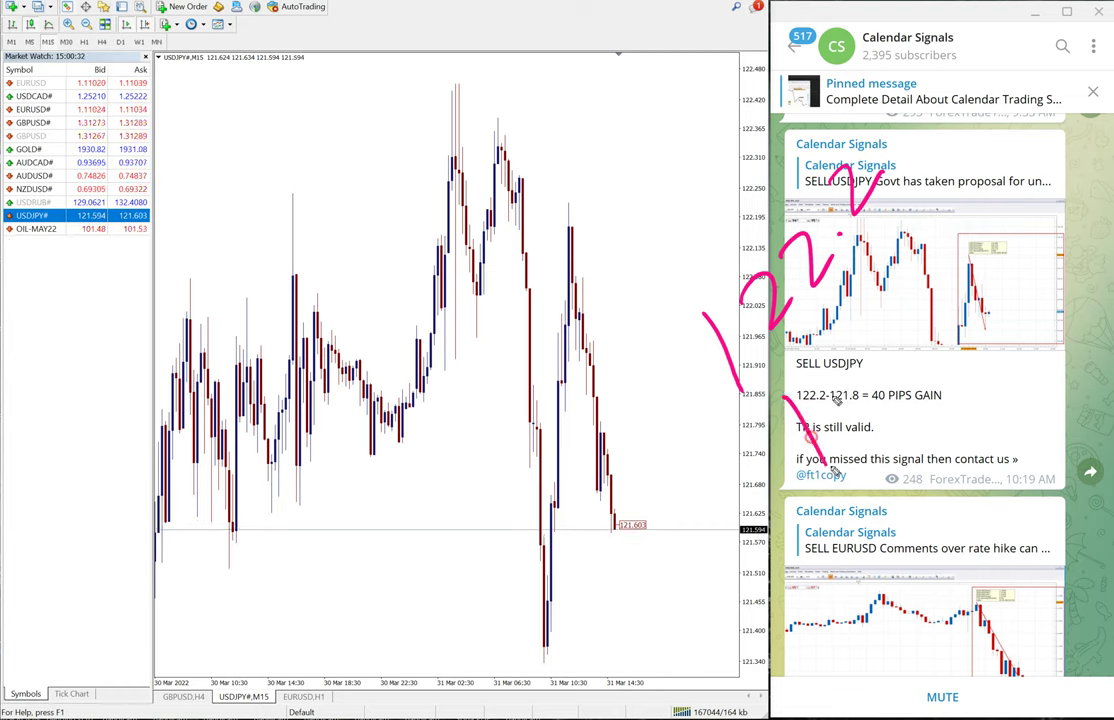
# - Handwrite the 121.8 exit price, a slash and the pip gain, then clear the ink
pyautogui.moveTo(826, 348); pyautogui.dragTo(848, 296)
pyautogui.moveTo(862, 290); pyautogui.dragTo(876, 350)
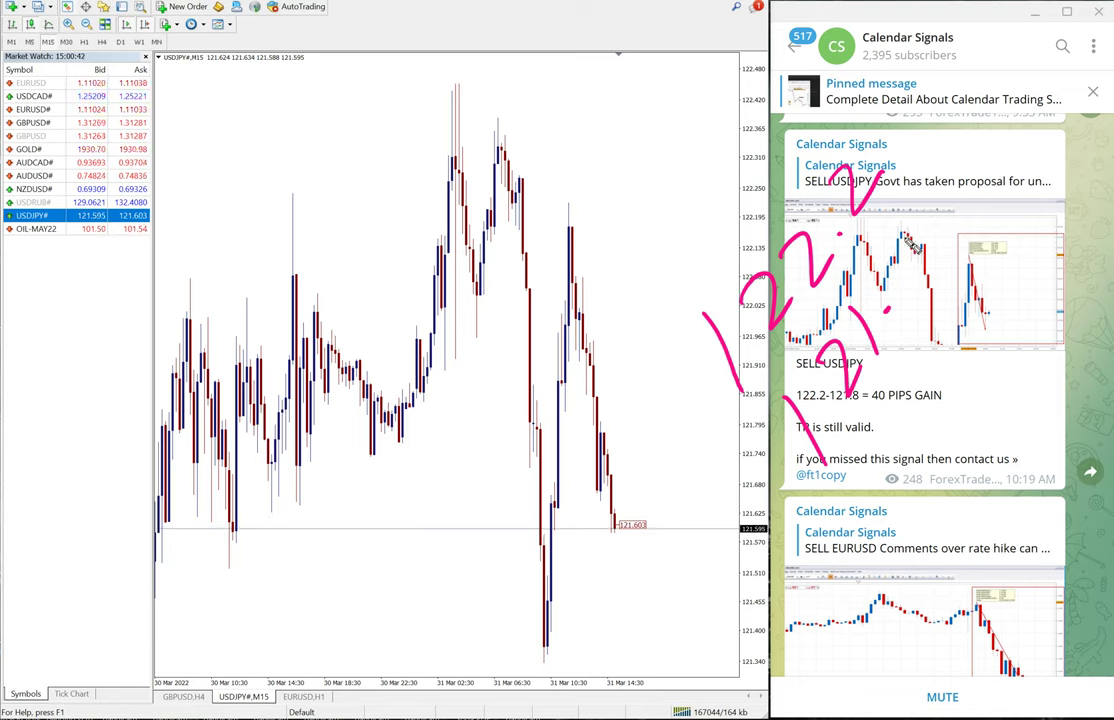
pyautogui.moveTo(912, 245); pyautogui.dragTo(940, 268)
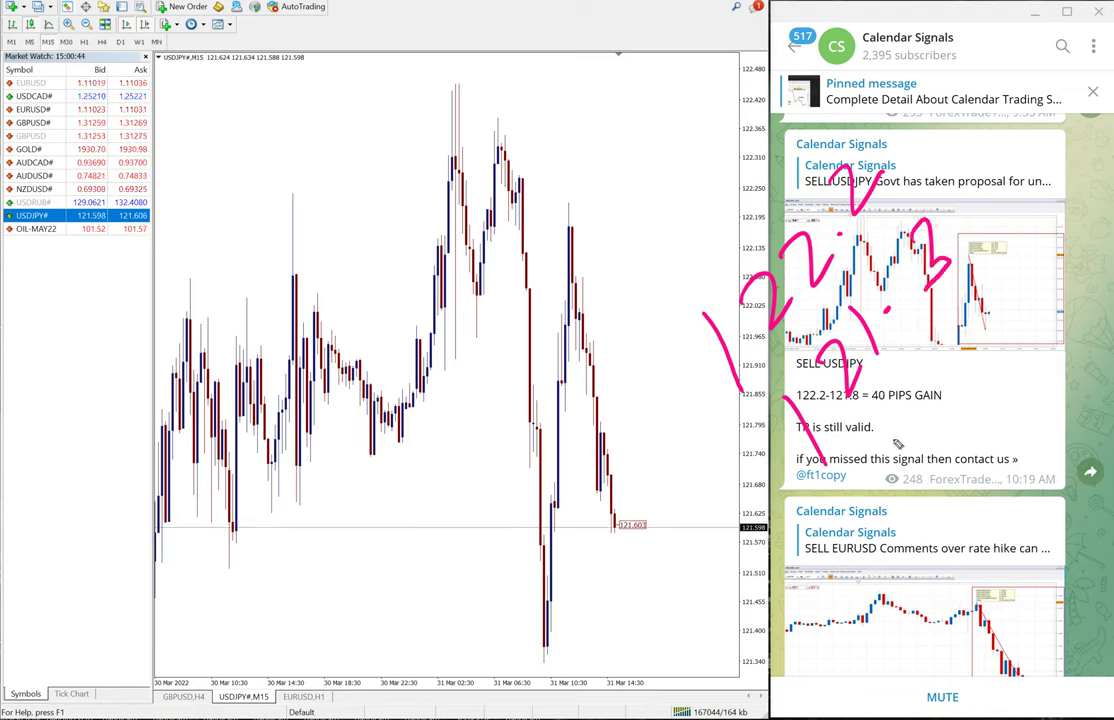
pyautogui.moveTo(830, 510); pyautogui.dragTo(1027, 237)
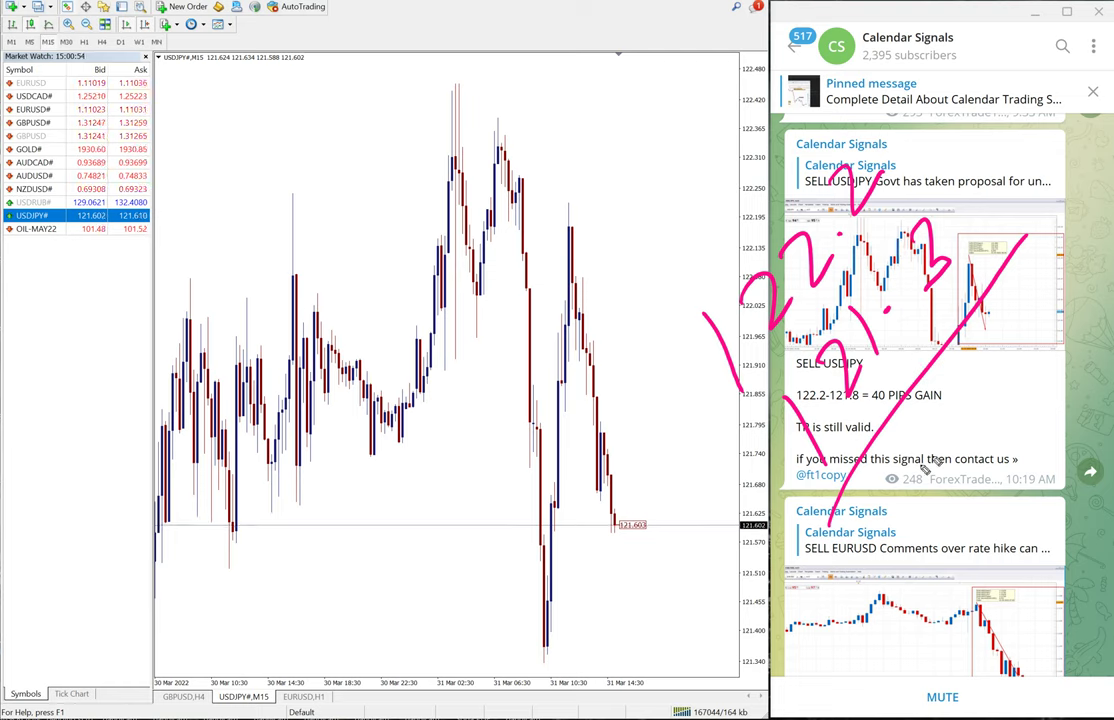
pyautogui.moveTo(925, 432)
pyautogui.mouseDown()
pyautogui.moveTo(935, 505)
pyautogui.moveTo(995, 415)
pyautogui.mouseUp()
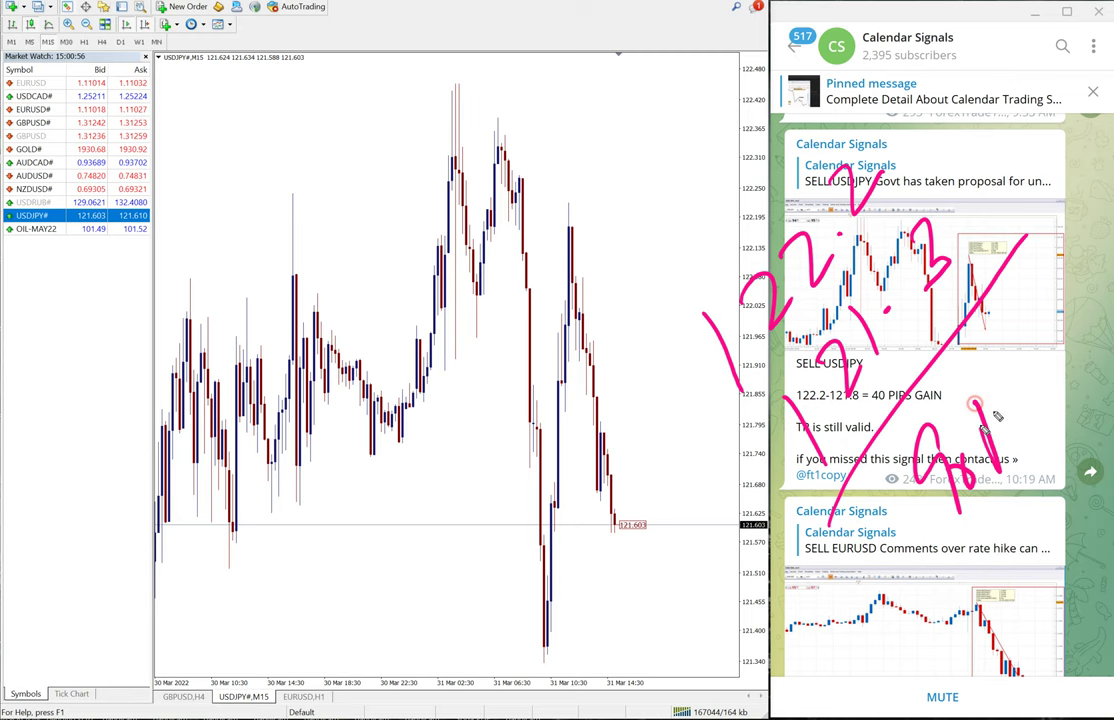
pyautogui.moveTo(990, 470); pyautogui.dragTo(1000, 395)
pyautogui.moveTo(1007, 440)
pyautogui.mouseDown()
pyautogui.moveTo(1008, 400)
pyautogui.moveTo(1040, 375)
pyautogui.moveTo(1055, 395)
pyautogui.mouseUp()
pyautogui.moveTo(945, 555); pyautogui.dragTo(1095, 430)
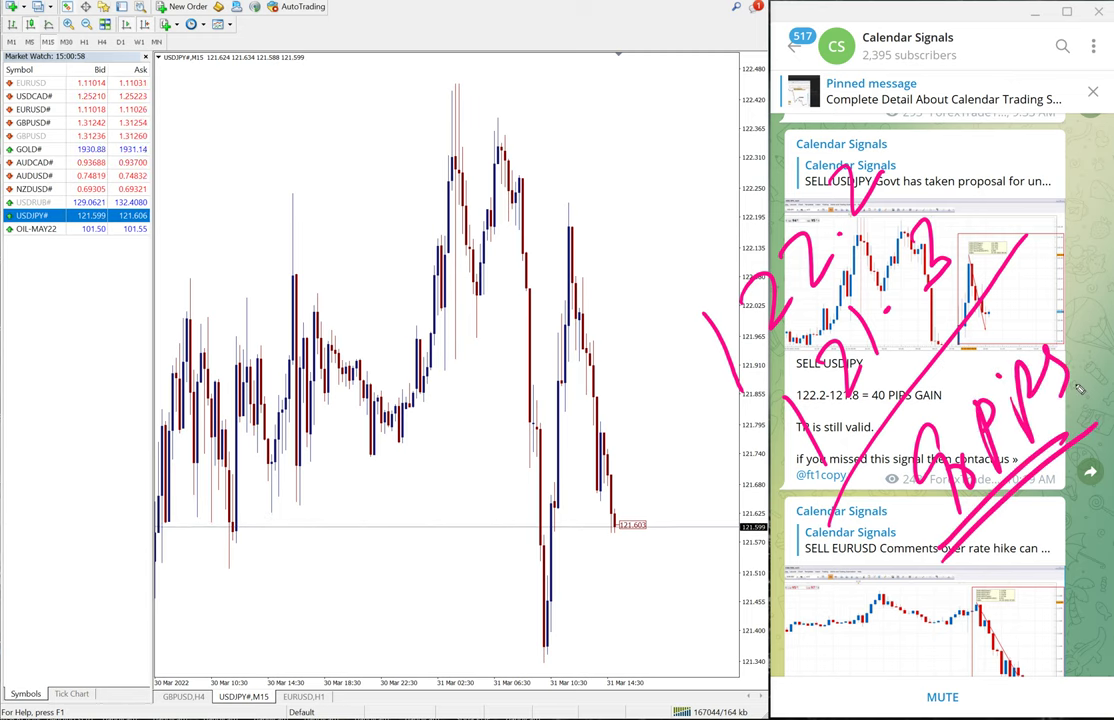
pyautogui.press('Escape')
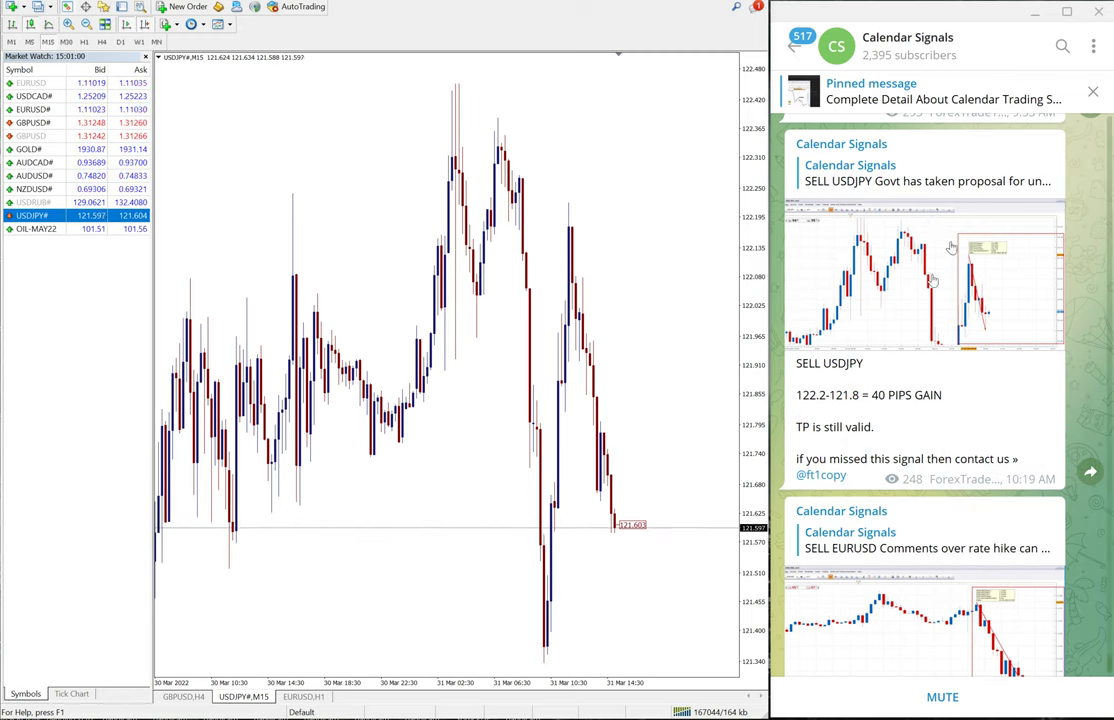
# - Scroll the Telegram feed to the EURUSD 90-pip gain post
pyautogui.scroll(-3, 918, 356)
pyautogui.scroll(6, 940, 400)
pyautogui.scroll(4, 955, 428)
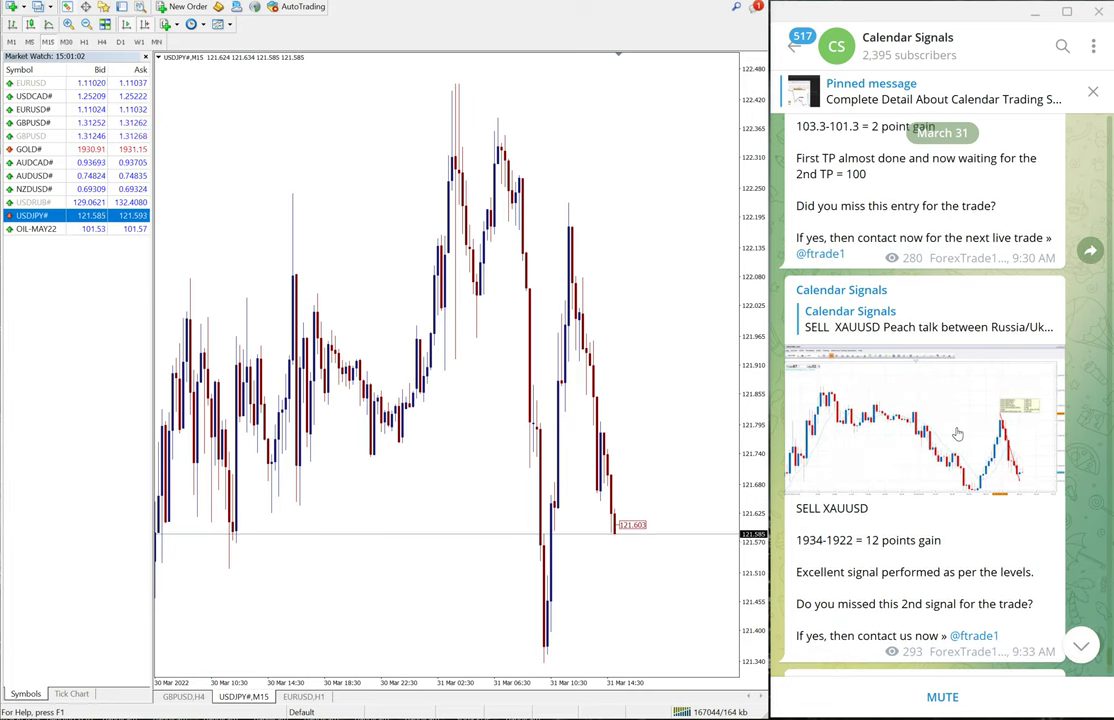
pyautogui.scroll(3, 957, 433)
pyautogui.scroll(1, 955, 433)
pyautogui.scroll(3, 952, 434)
pyautogui.scroll(1, 949, 434)
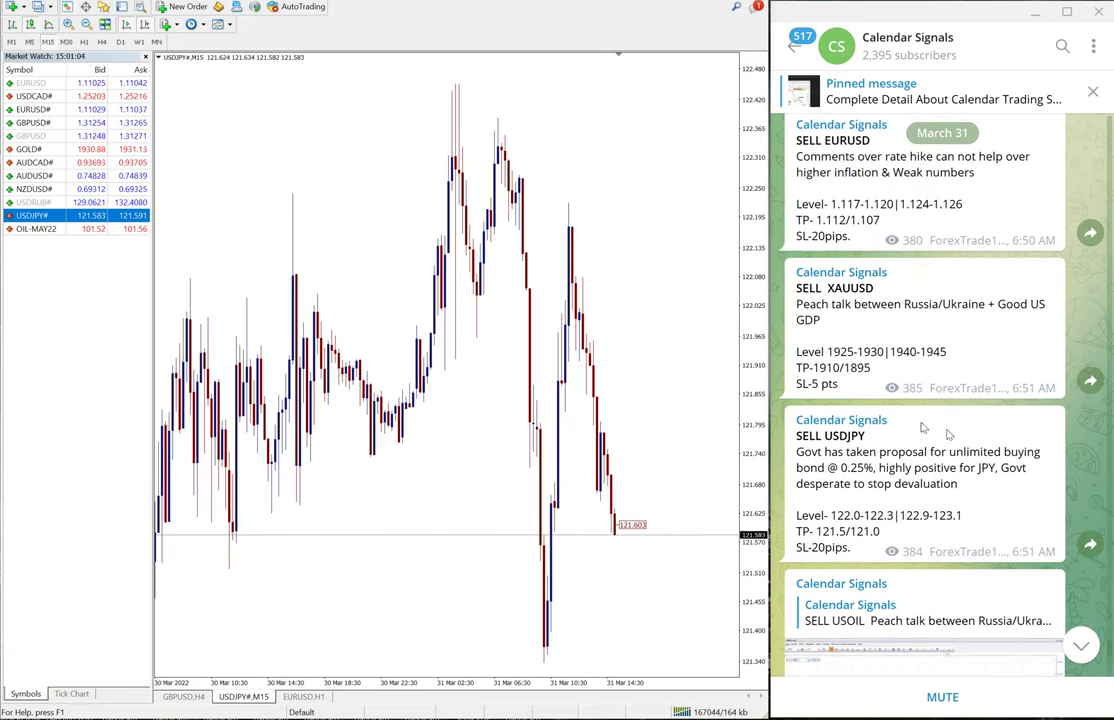
# - Put EURUSD# 15-minute candles on the main chart beside the EURUSD result
pyautogui.moveTo(33, 109); pyautogui.dragTo(458, 297)
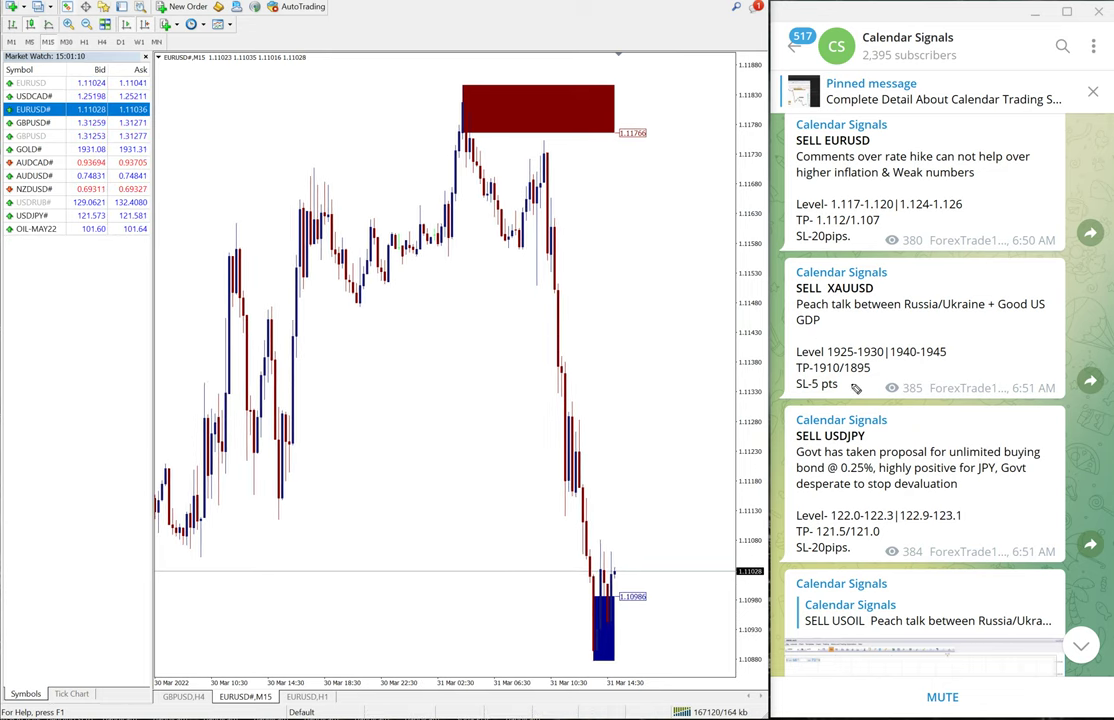
pyautogui.scroll(-2, 848, 380)
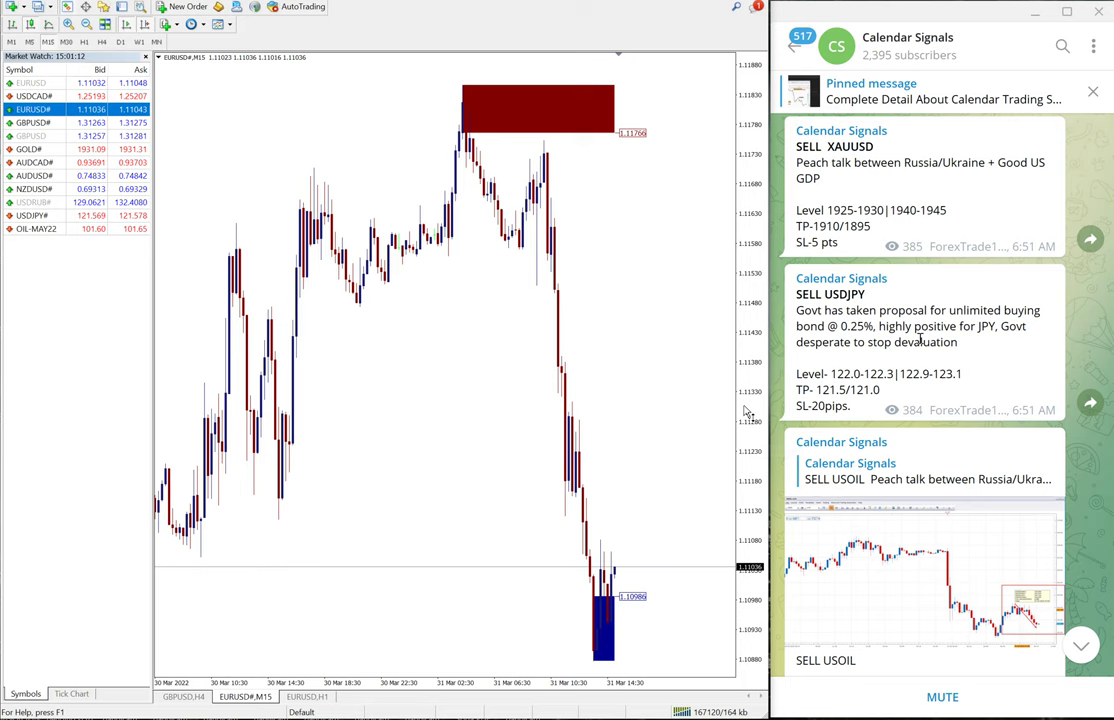
pyautogui.scroll(-3, 920, 350)
pyautogui.scroll(-5, 920, 370)
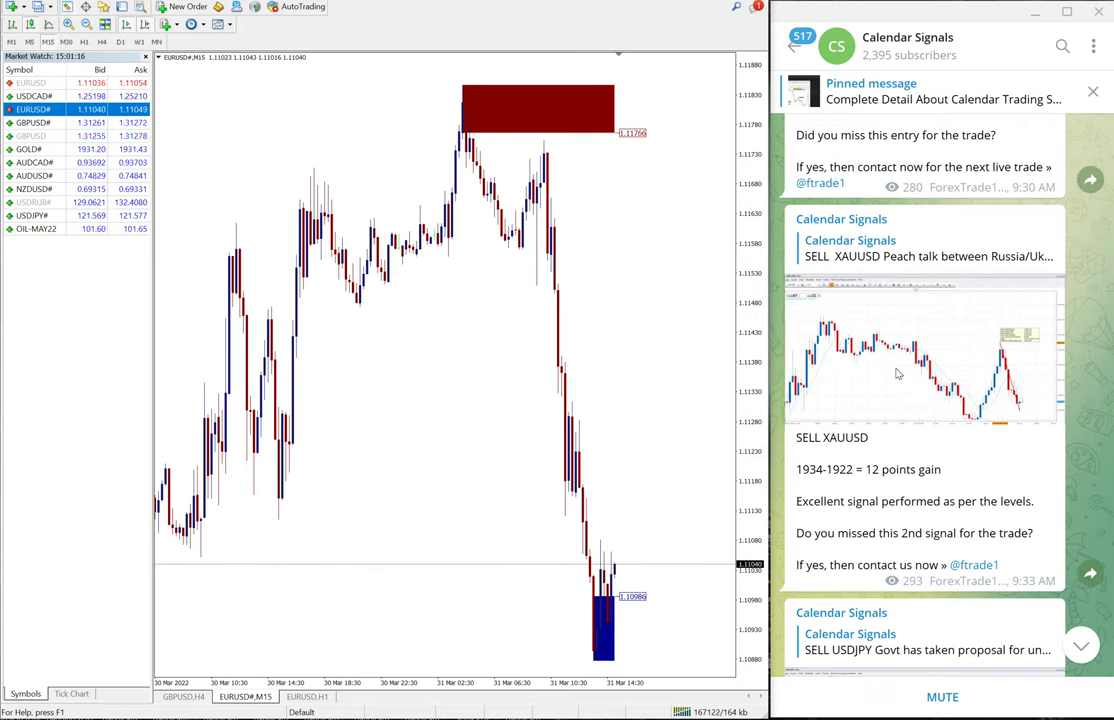
pyautogui.scroll(-5, 897, 374)
pyautogui.scroll(-3, 897, 380)
pyautogui.scroll(-1, 897, 390)
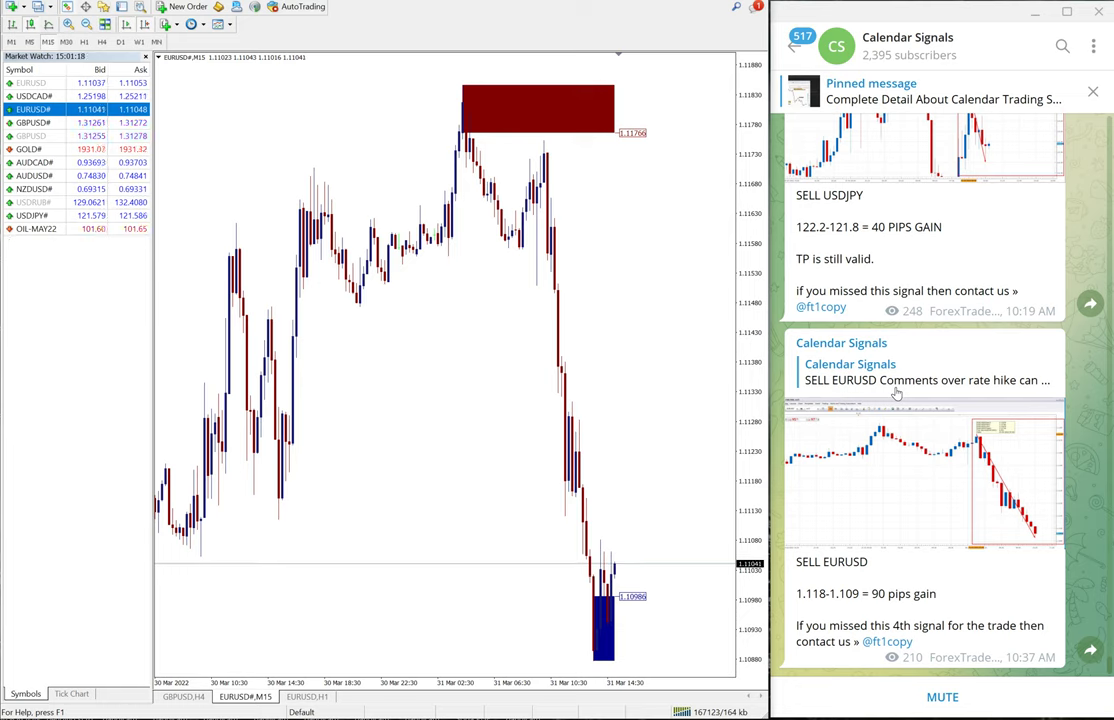
pyautogui.moveTo(666, 290); pyautogui.dragTo(718, 364)
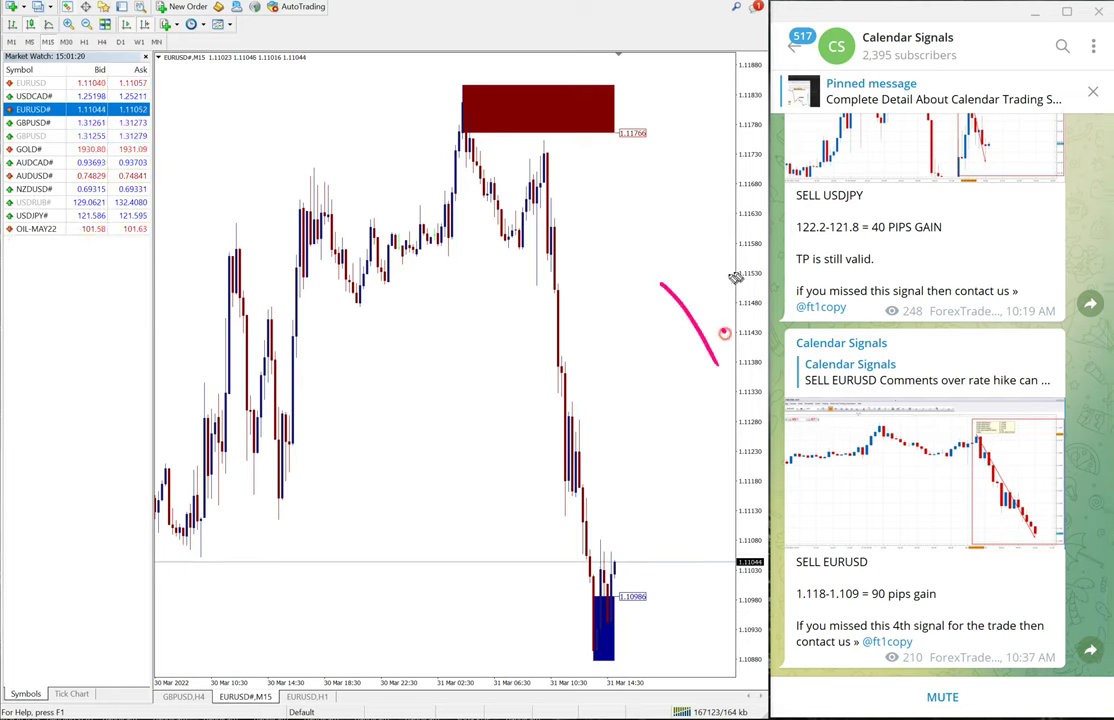
pyautogui.moveTo(710, 250); pyautogui.dragTo(758, 305)
pyautogui.moveTo(740, 235); pyautogui.dragTo(775, 290)
pyautogui.moveTo(795, 190)
pyautogui.mouseDown()
pyautogui.moveTo(838, 208)
pyautogui.moveTo(822, 188)
pyautogui.mouseUp()
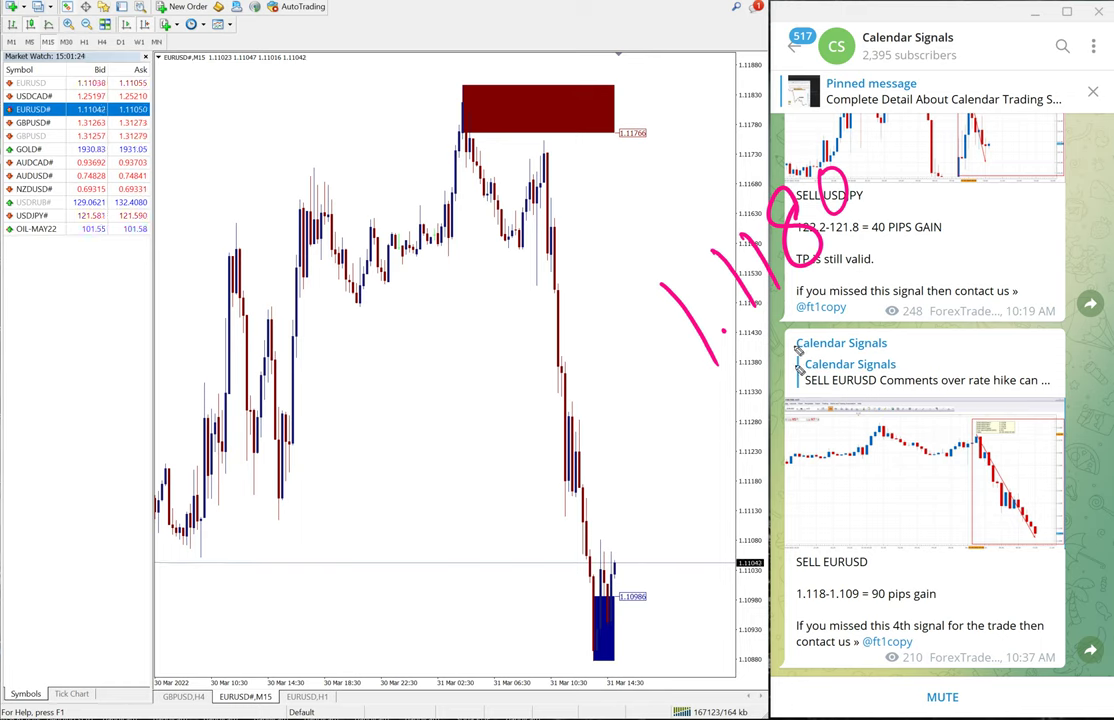
pyautogui.moveTo(822, 340)
pyautogui.mouseDown()
pyautogui.moveTo(830, 372)
pyautogui.moveTo(858, 305)
pyautogui.moveTo(914, 244)
pyautogui.mouseUp()
pyautogui.moveTo(776, 630); pyautogui.dragTo(981, 309)
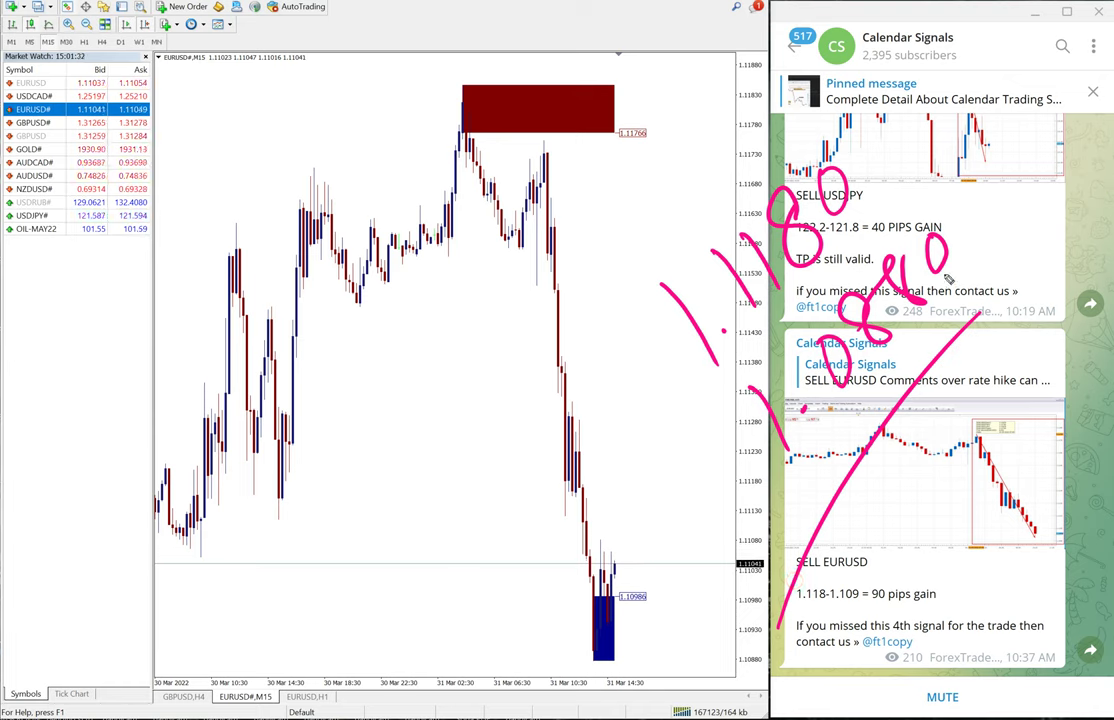
pyautogui.press('Escape')
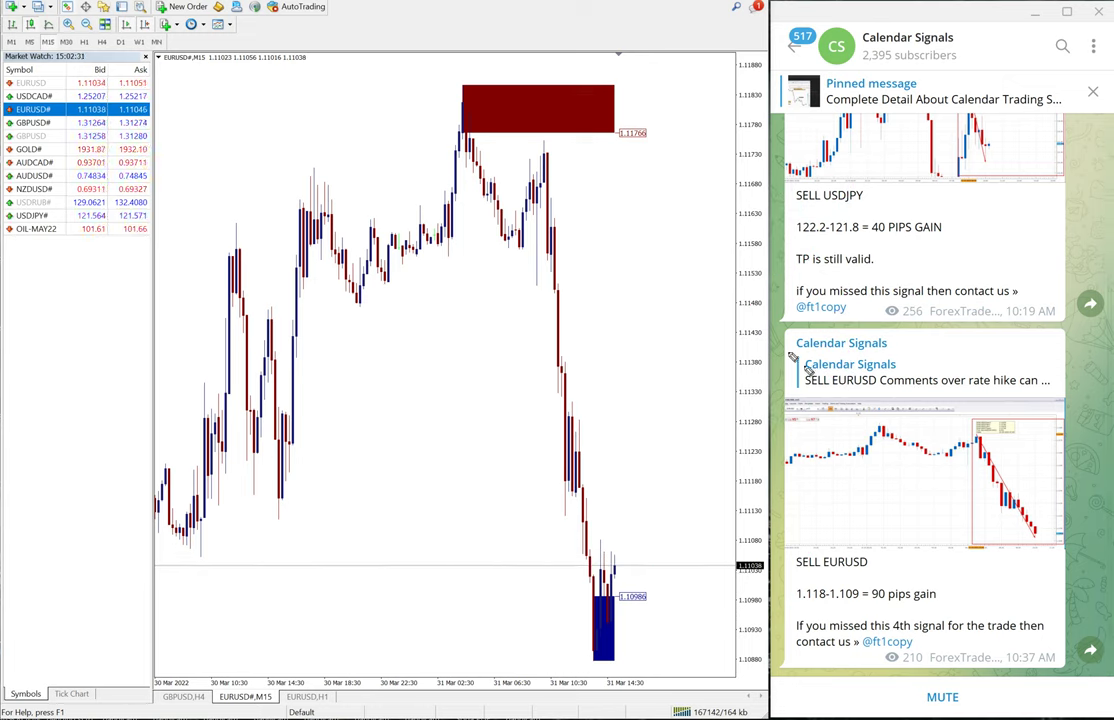
pyautogui.moveTo(650, 387); pyautogui.dragTo(700, 471)
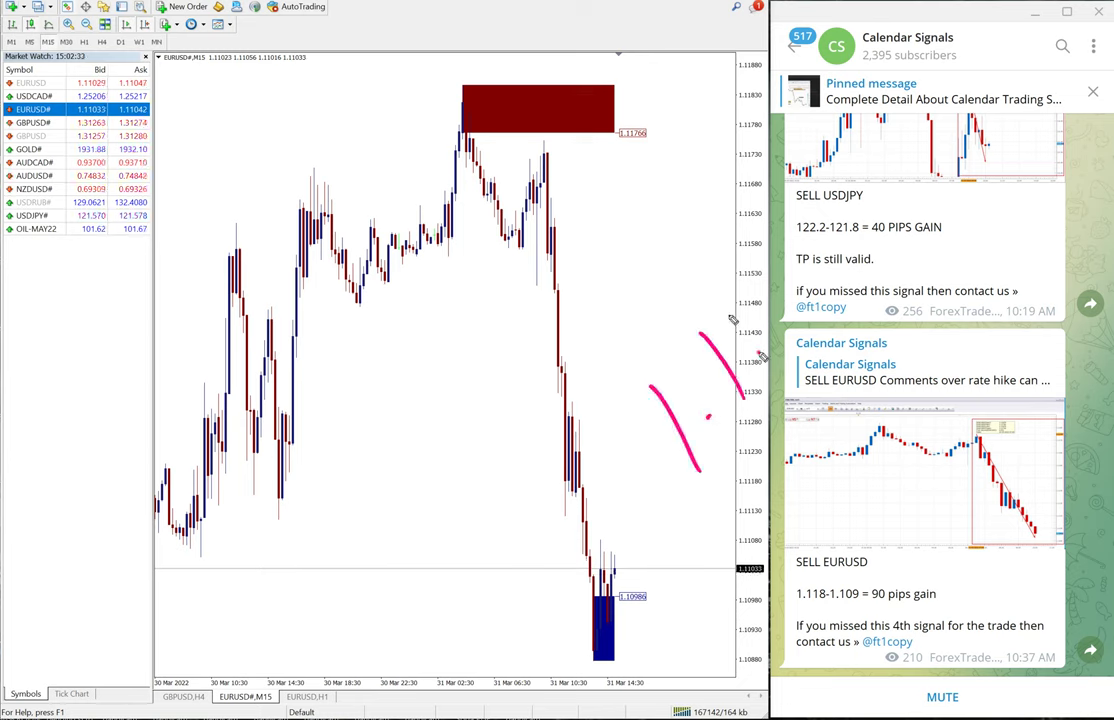
pyautogui.moveTo(730, 318); pyautogui.dragTo(772, 368)
pyautogui.moveTo(765, 265)
pyautogui.mouseDown()
pyautogui.moveTo(800, 328)
pyautogui.moveTo(812, 245)
pyautogui.mouseUp()
pyautogui.moveTo(738, 475); pyautogui.dragTo(782, 535)
pyautogui.moveTo(808, 474); pyautogui.dragTo(806, 486)
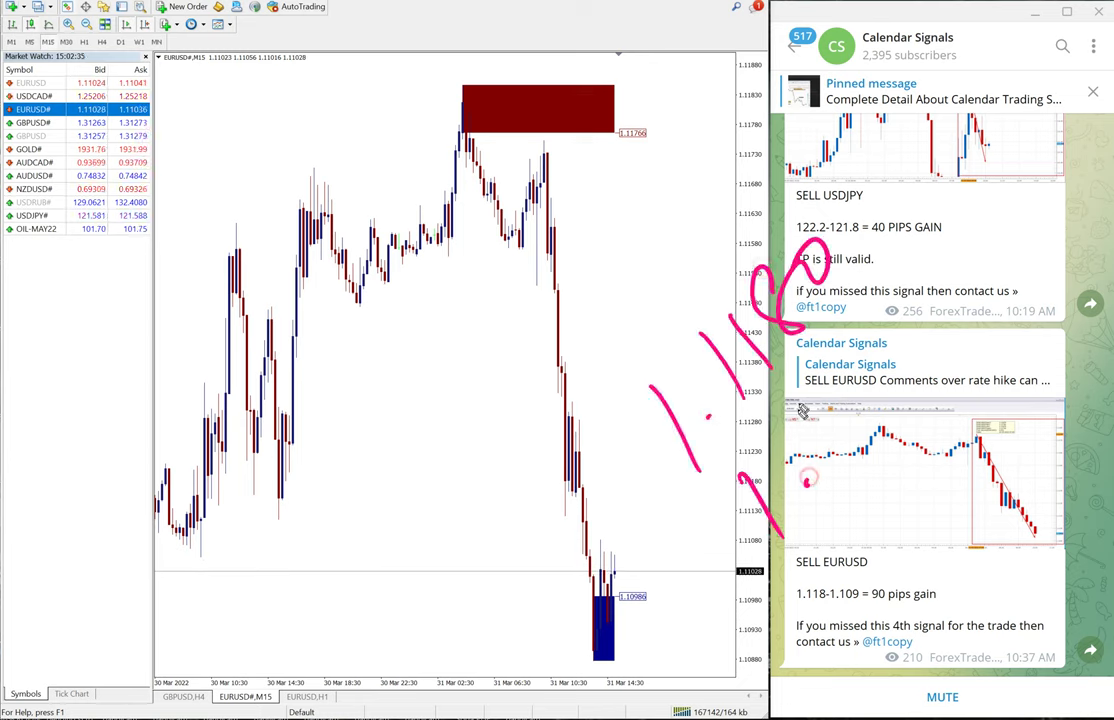
pyautogui.moveTo(842, 368); pyautogui.dragTo(880, 341)
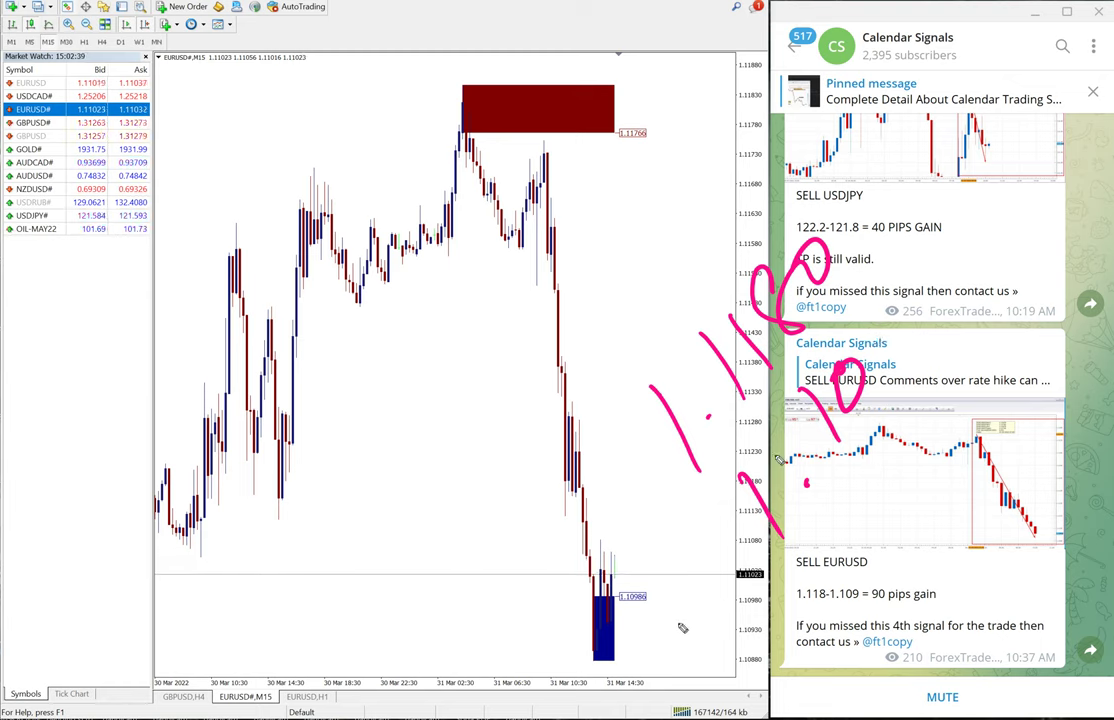
pyautogui.moveTo(884, 340); pyautogui.dragTo(935, 292)
pyautogui.moveTo(726, 601); pyautogui.dragTo(1042, 240)
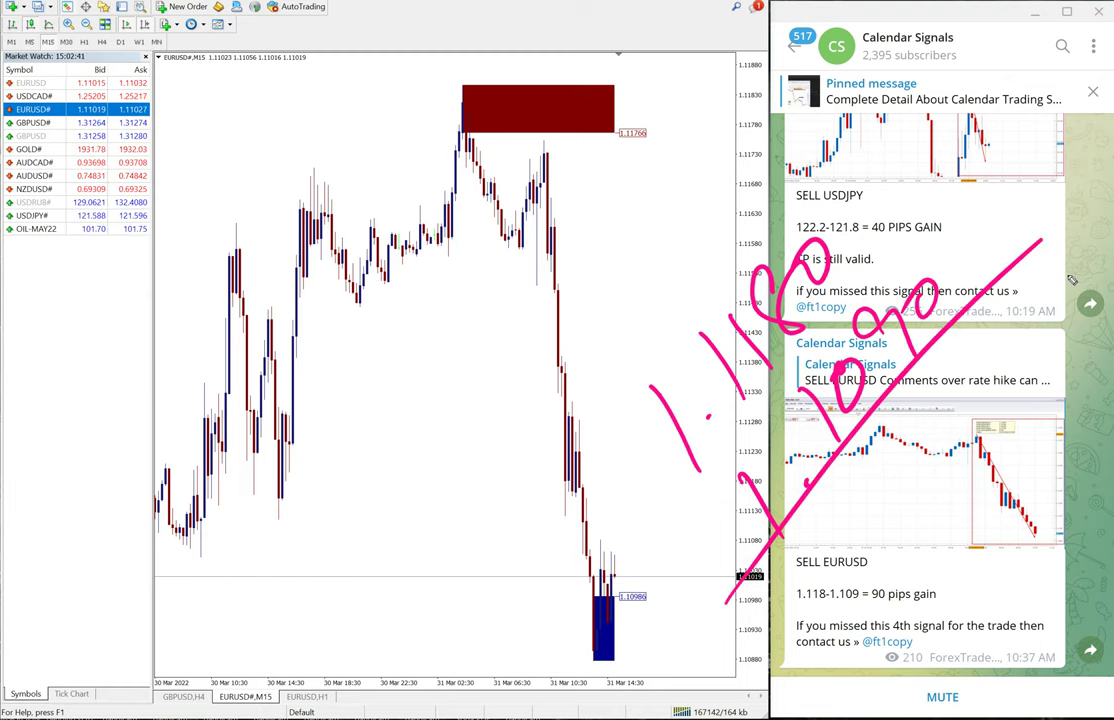
pyautogui.moveTo(885, 503)
pyautogui.mouseDown()
pyautogui.moveTo(965, 430)
pyautogui.moveTo(970, 455)
pyautogui.moveTo(1000, 400)
pyautogui.mouseUp()
pyautogui.moveTo(1020, 395); pyautogui.dragTo(1005, 430)
pyautogui.press('e')
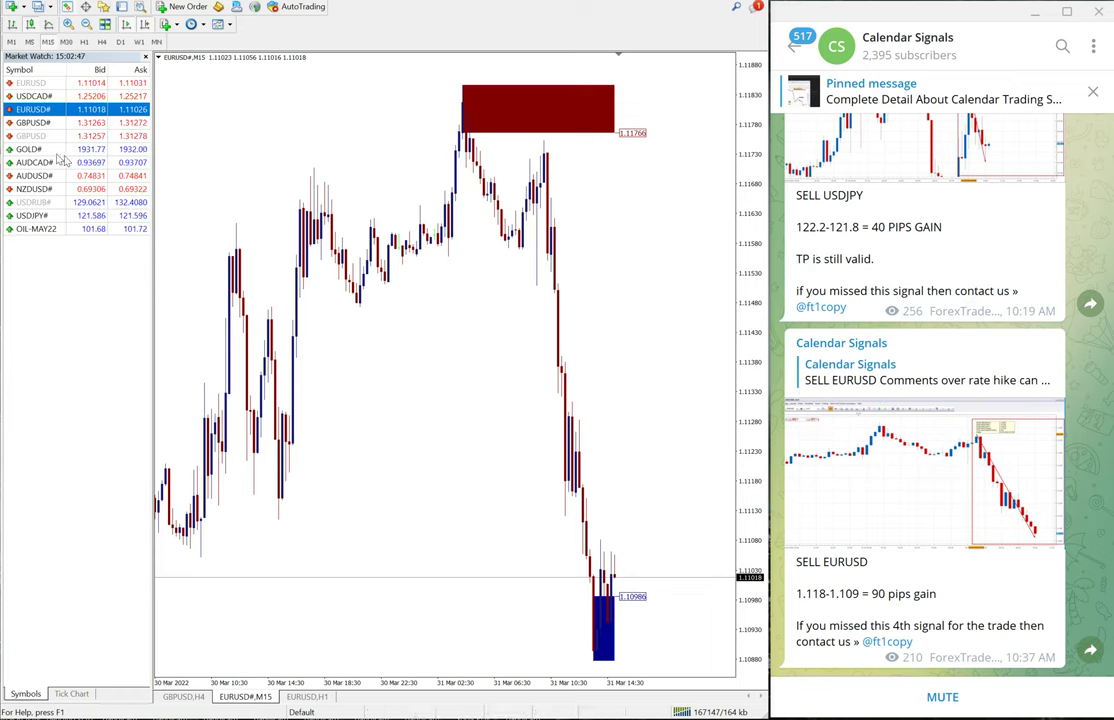
# - Switch the chart to GOLD# and circle the XAUUSD post's 9:33 AM time
pyautogui.moveTo(50, 148); pyautogui.dragTo(328, 176)
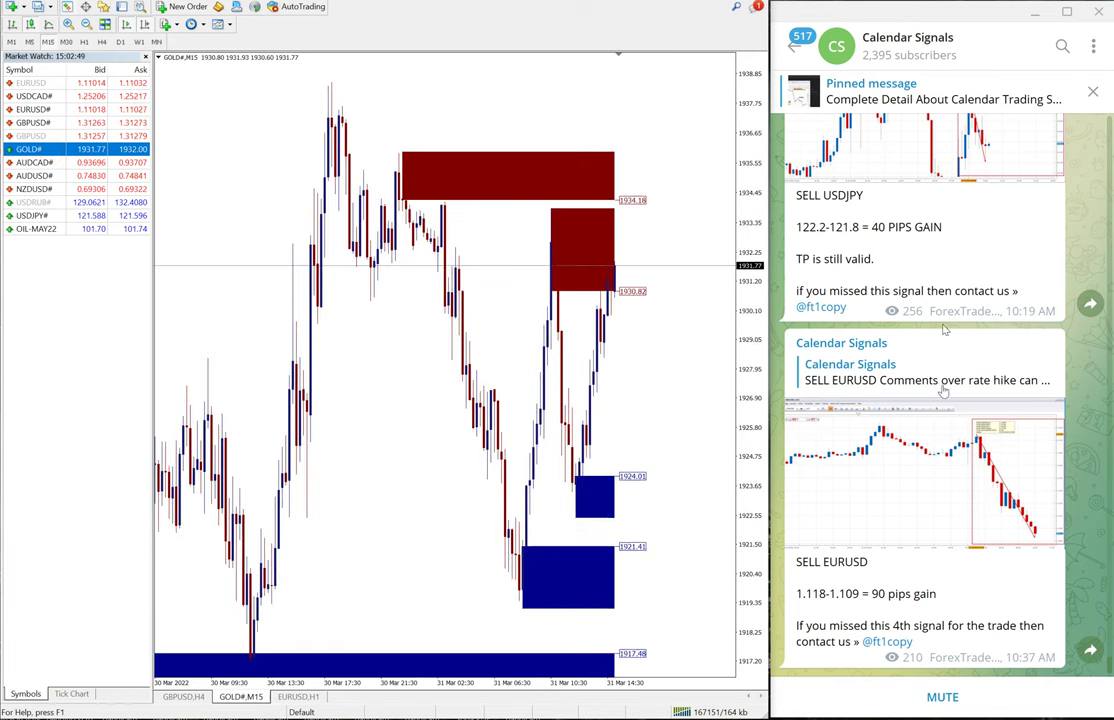
pyautogui.scroll(2, 917, 398)
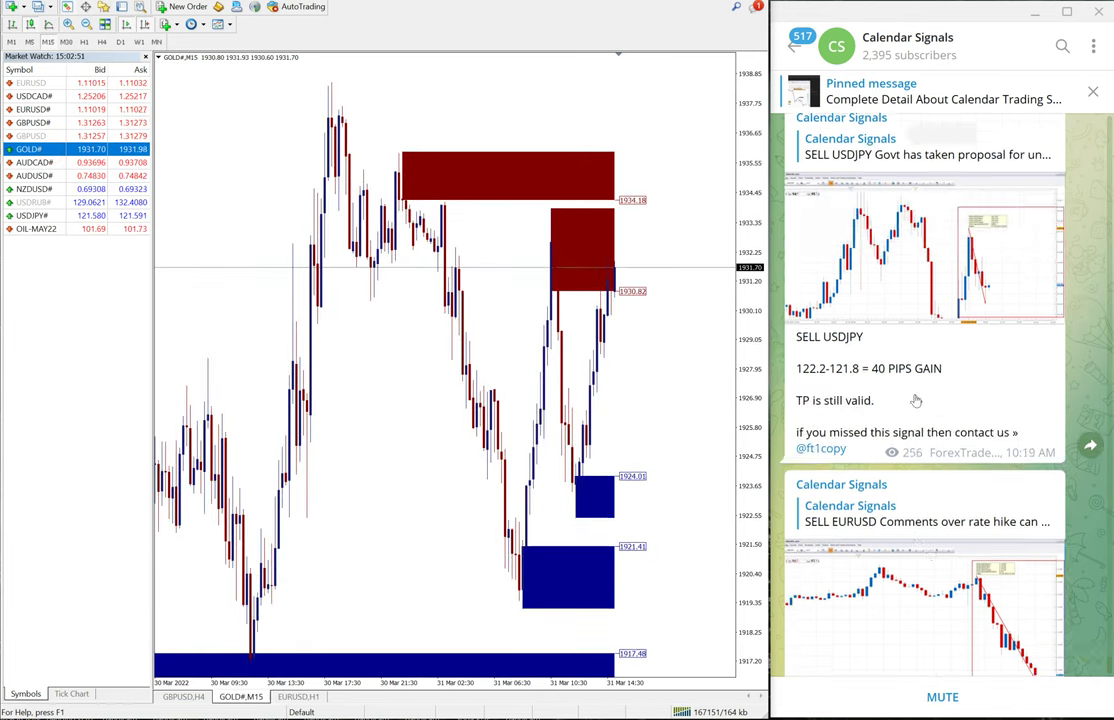
pyautogui.scroll(5, 883, 385)
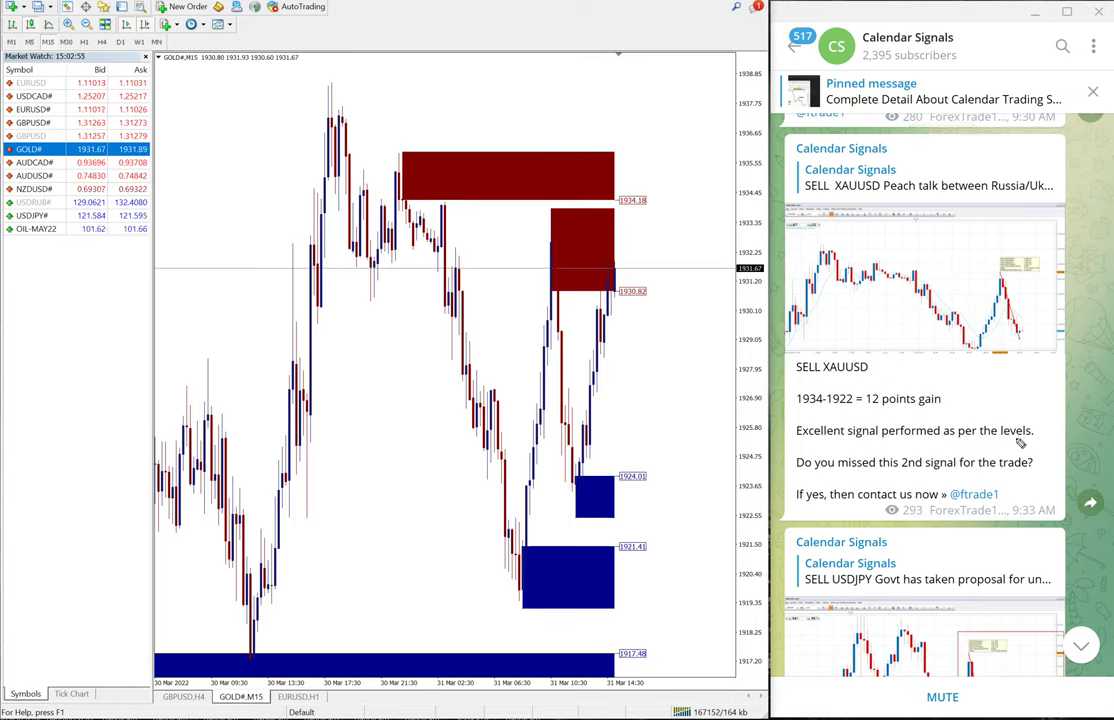
pyautogui.moveTo(1045, 480); pyautogui.dragTo(1093, 478)
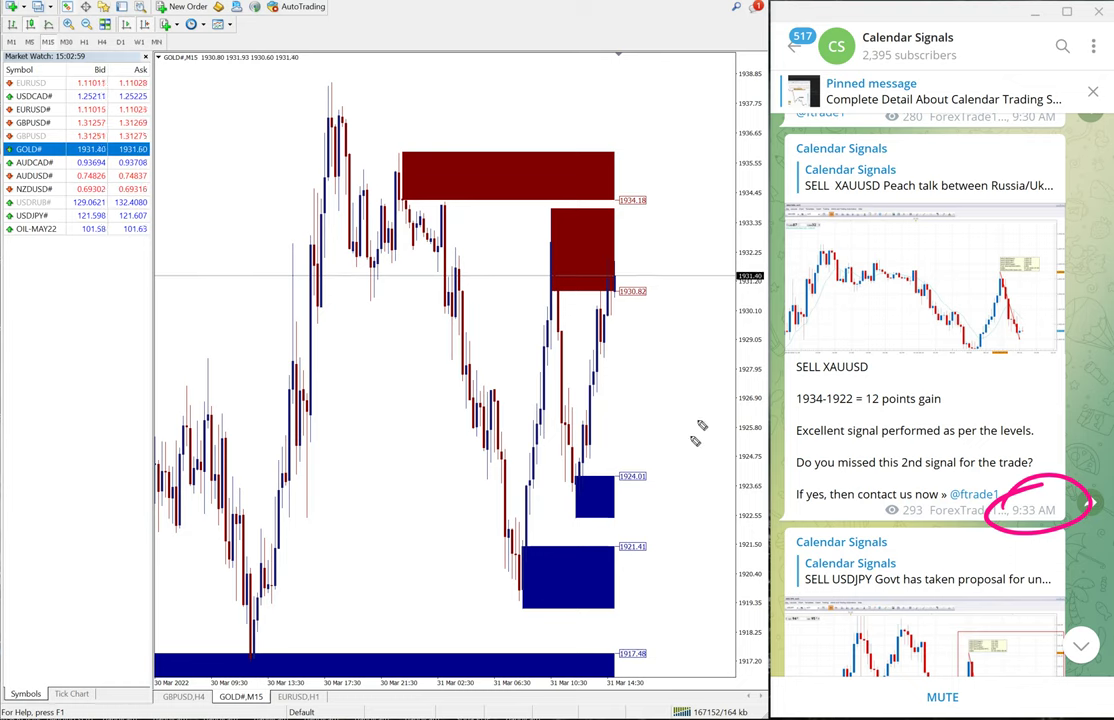
# - Handwrite the GOLD entry price and underline the low beneath the lower blue box
pyautogui.moveTo(660, 385); pyautogui.dragTo(708, 475)
pyautogui.moveTo(712, 340)
pyautogui.mouseDown()
pyautogui.moveTo(695, 395)
pyautogui.moveTo(738, 395)
pyautogui.mouseUp()
pyautogui.moveTo(742, 310); pyautogui.dragTo(772, 380)
pyautogui.moveTo(765, 305); pyautogui.dragTo(785, 382)
pyautogui.moveTo(804, 317); pyautogui.dragTo(818, 340)
pyautogui.moveTo(712, 478); pyautogui.dragTo(765, 542)
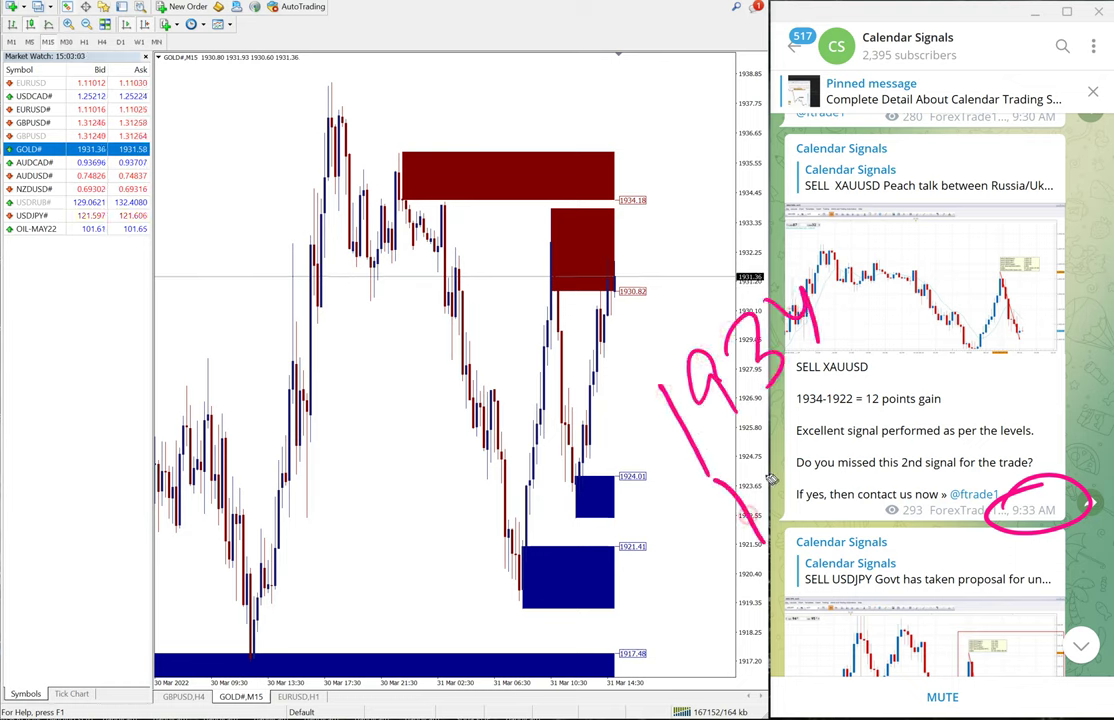
pyautogui.moveTo(508, 607); pyautogui.dragTo(568, 609)
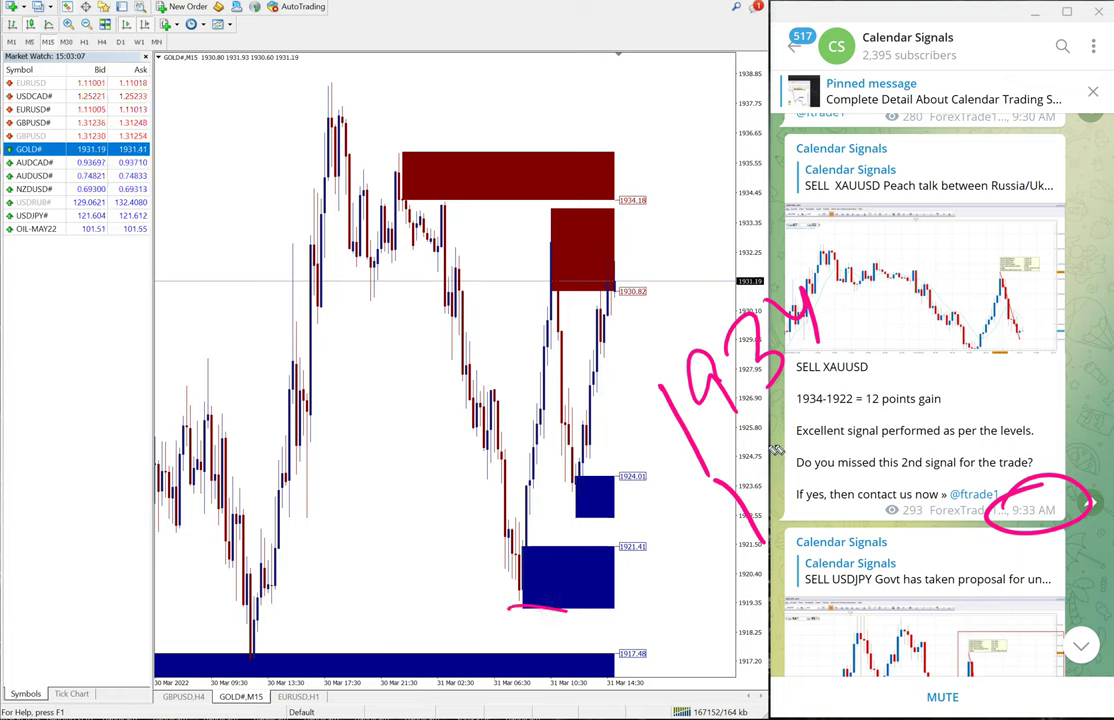
# - Write the target price, strike the XAUUSD post, note the points gained, then clear
pyautogui.moveTo(662, 380); pyautogui.dragTo(705, 450)
pyautogui.moveTo(692, 355); pyautogui.dragTo(725, 405)
pyautogui.moveTo(715, 320); pyautogui.dragTo(765, 378)
pyautogui.moveTo(745, 635); pyautogui.dragTo(980, 372)
pyautogui.moveTo(790, 380); pyautogui.dragTo(840, 440)
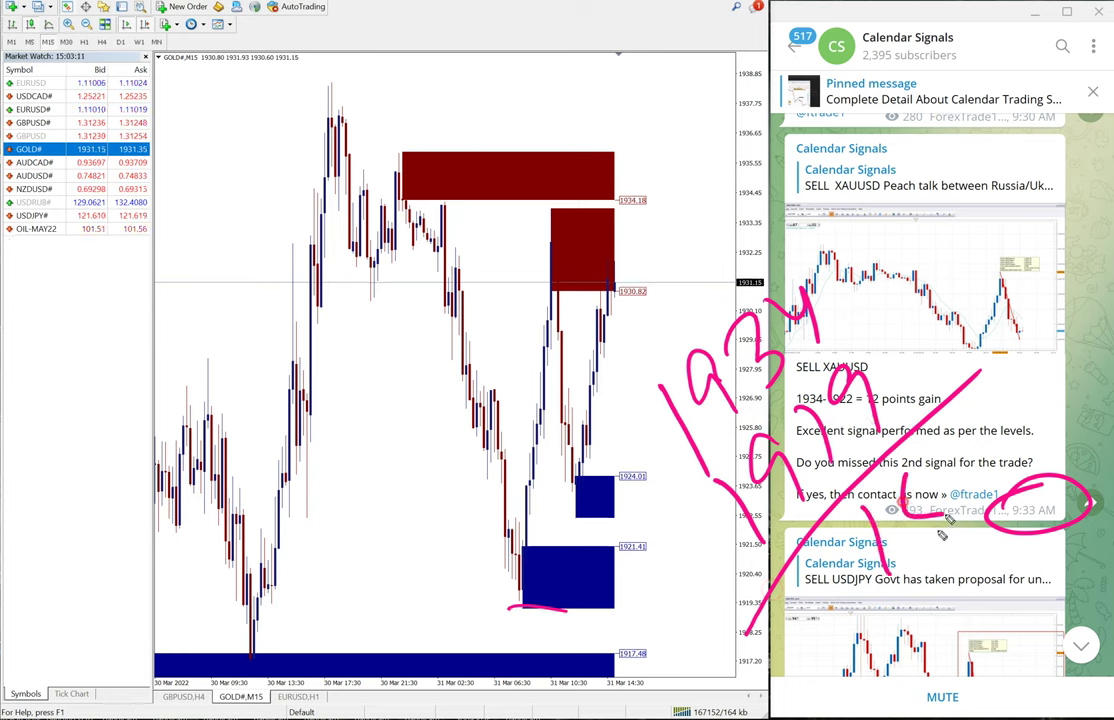
pyautogui.moveTo(942, 480)
pyautogui.mouseDown()
pyautogui.moveTo(895, 530)
pyautogui.moveTo(1084, 328)
pyautogui.mouseUp()
pyautogui.press('Escape')
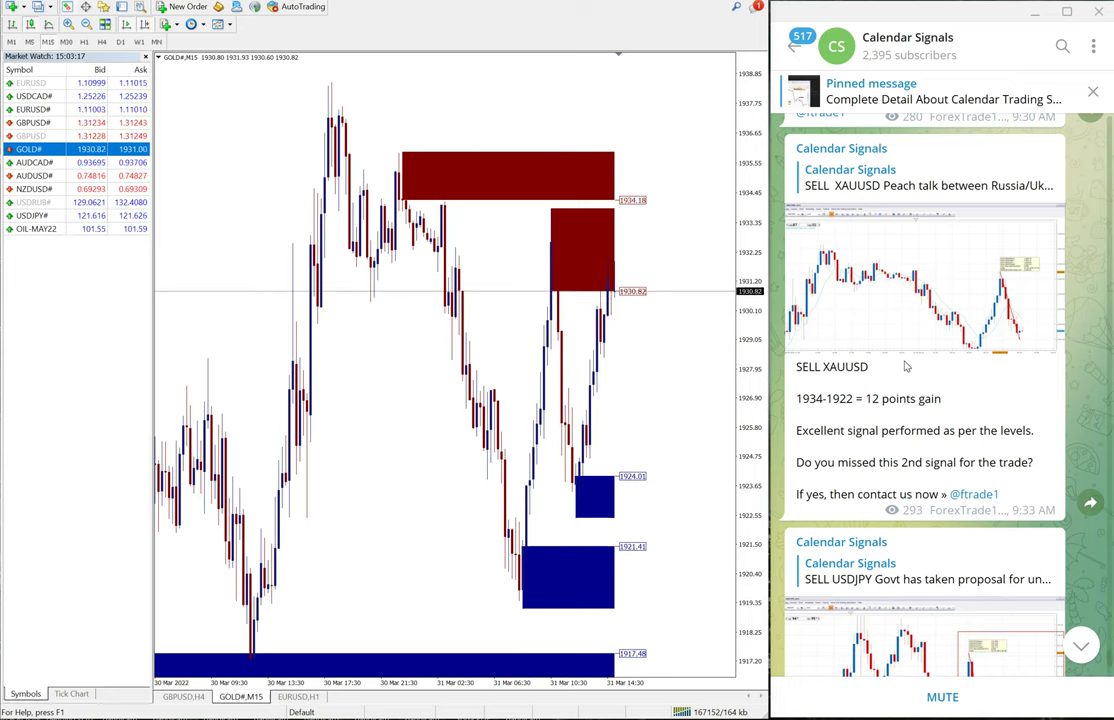
# - Scroll the Telegram feed back to the March 31 USOIL, EURUSD and XAUUSD signals
pyautogui.scroll(-5, 905, 367)
pyautogui.scroll(-2, 903, 488)
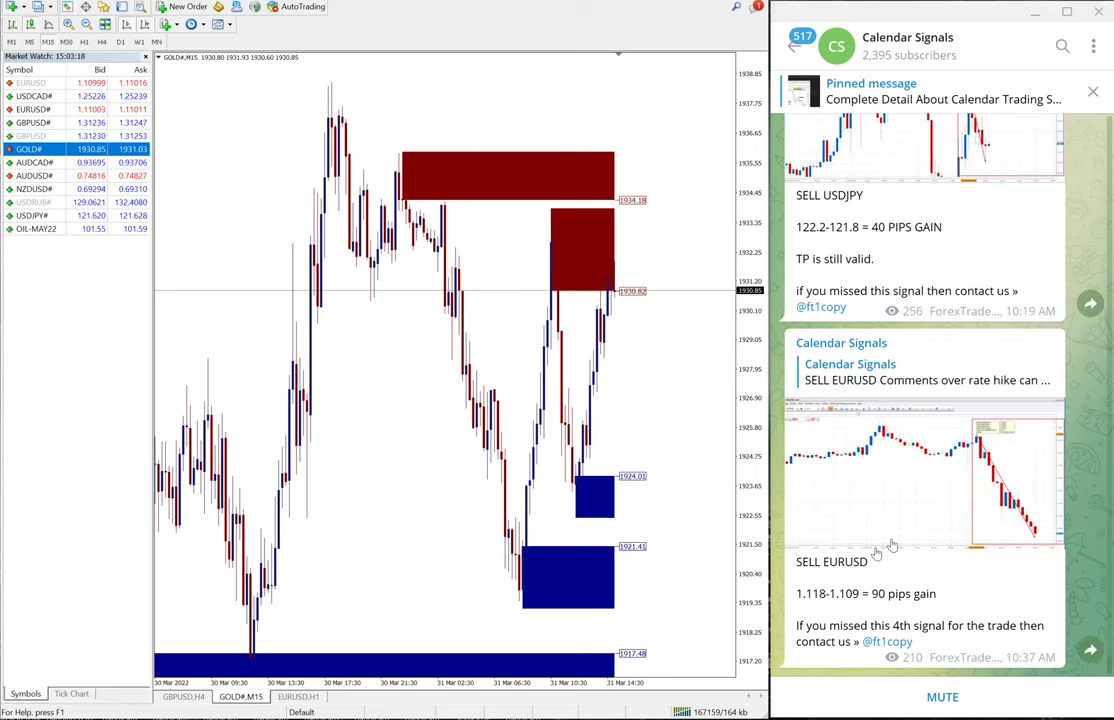
pyautogui.scroll(3, 888, 510)
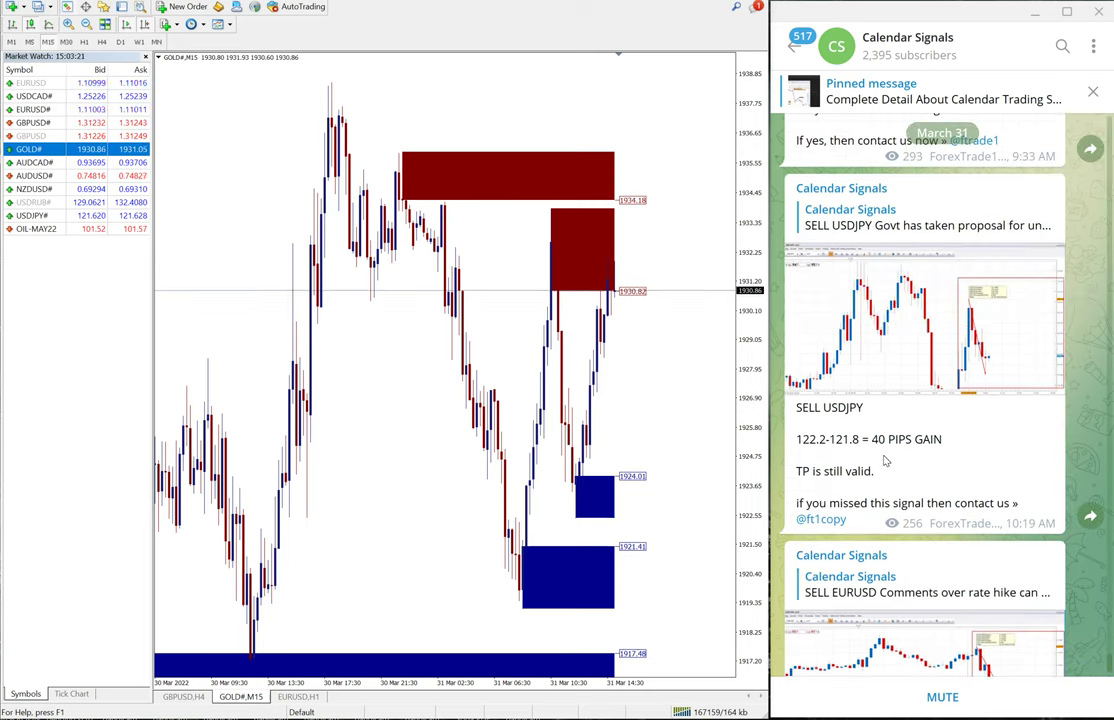
pyautogui.scroll(2, 905, 471)
pyautogui.scroll(3, 907, 480)
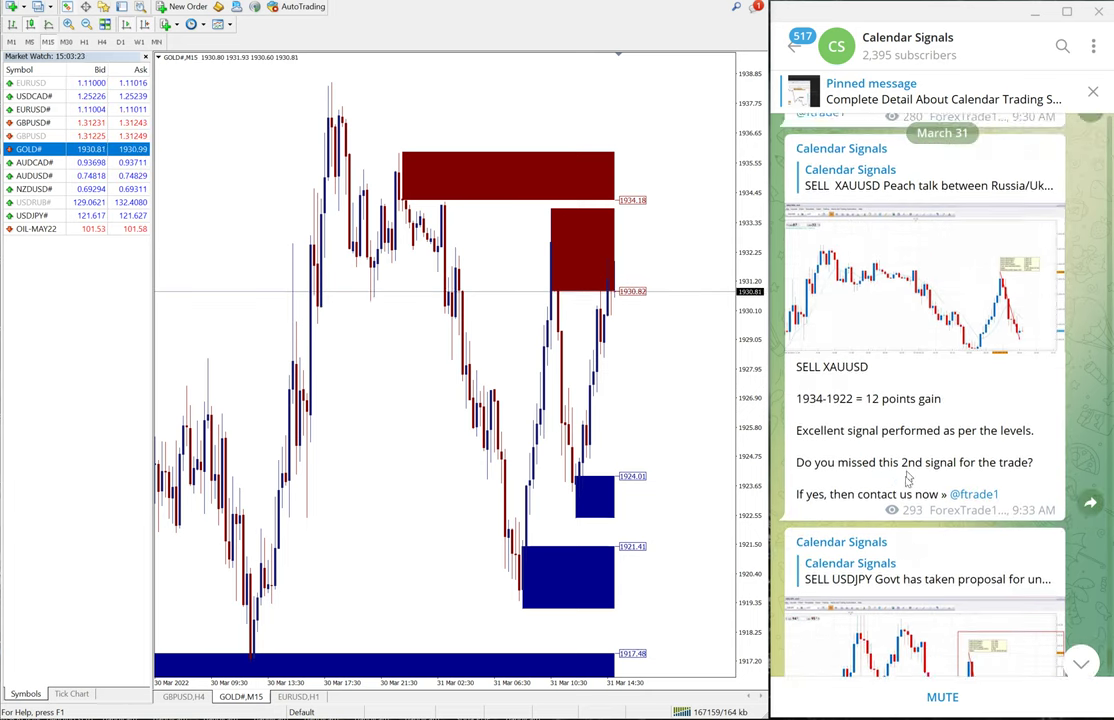
pyautogui.scroll(2, 907, 480)
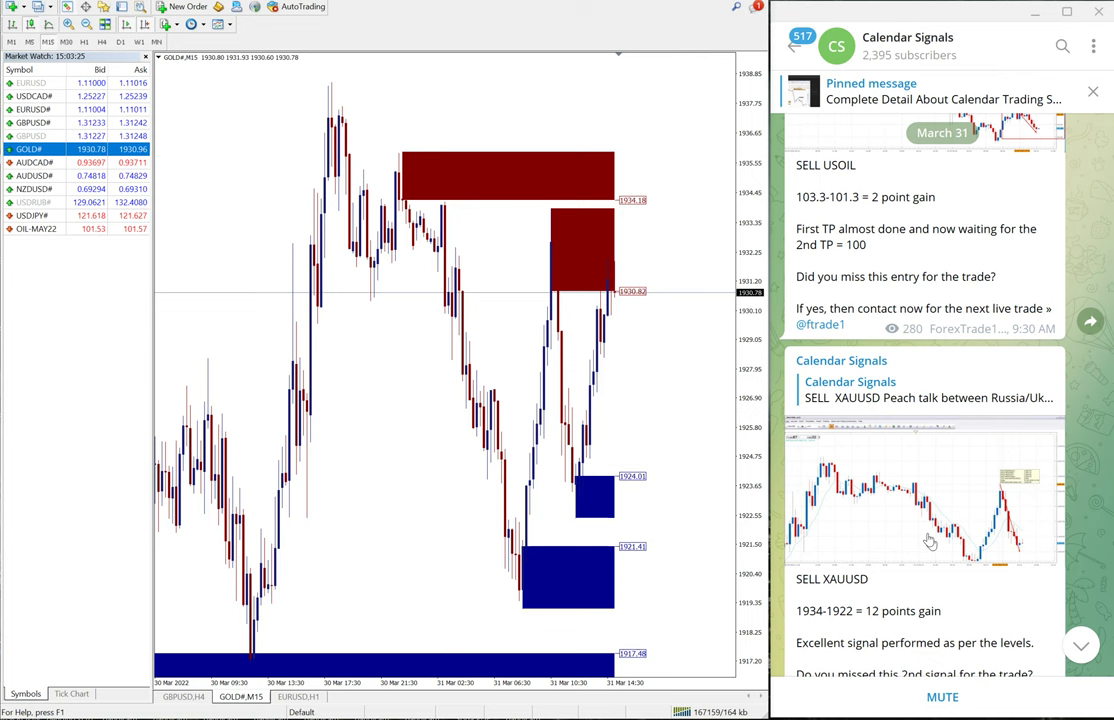
pyautogui.scroll(2, 928, 537)
pyautogui.scroll(-1, 866, 434)
pyautogui.scroll(1, 866, 434)
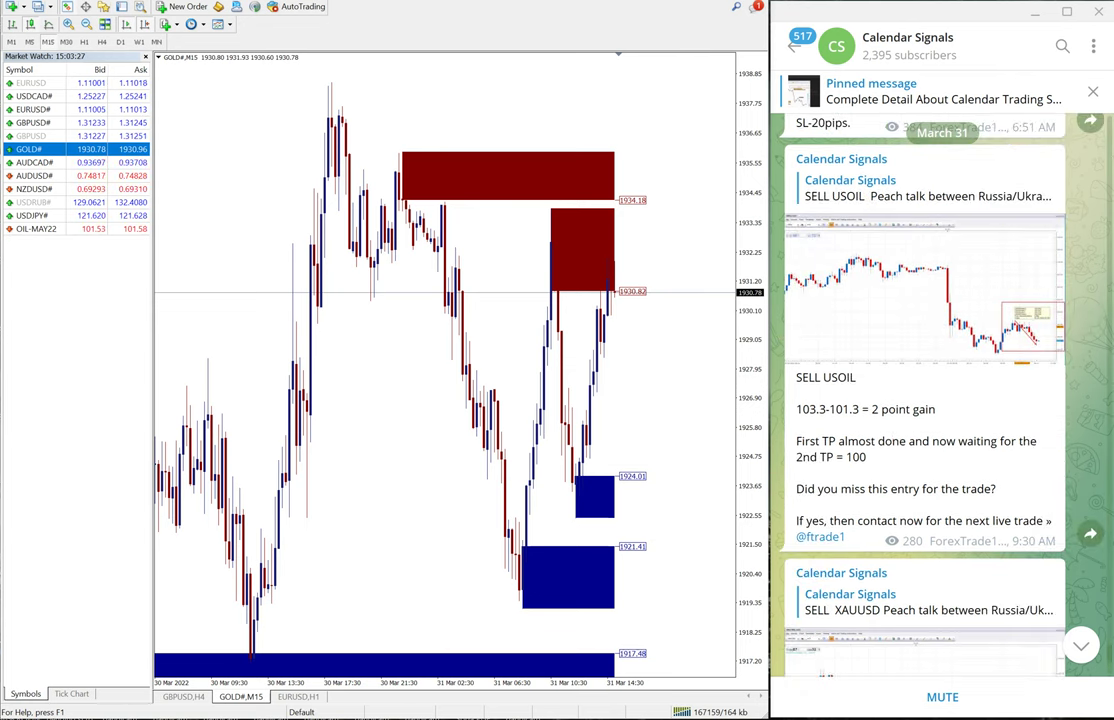
pyautogui.scroll(2, 885, 490)
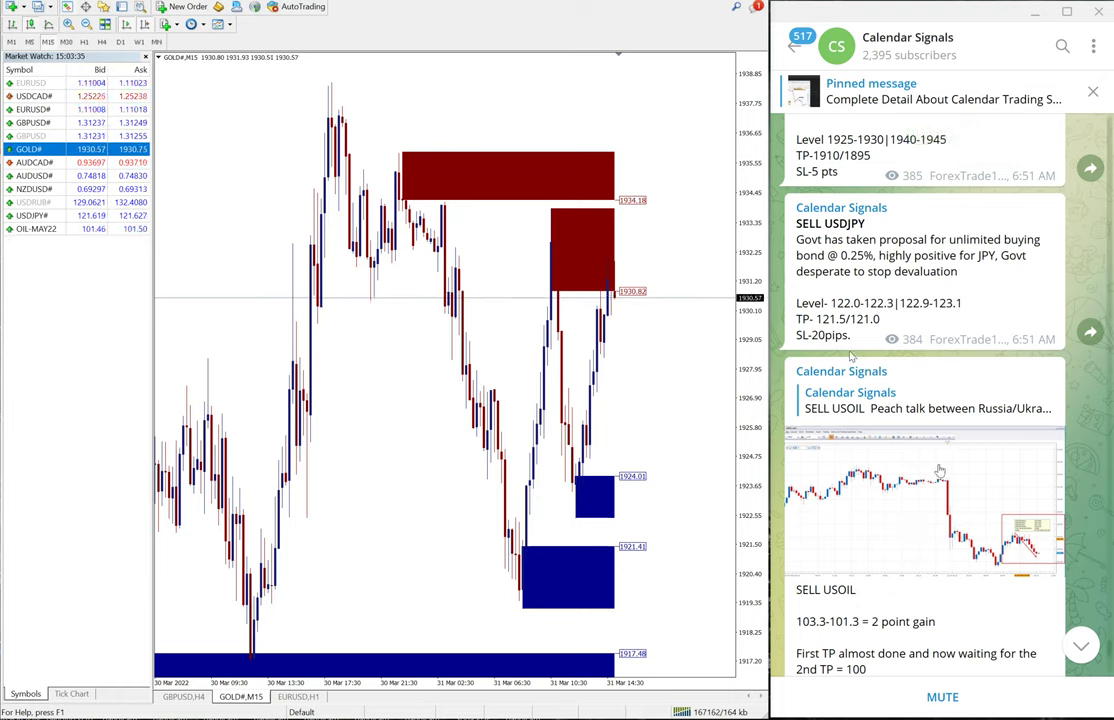
pyautogui.scroll(3, 942, 568)
pyautogui.scroll(1, 942, 568)
pyautogui.scroll(1, 942, 568)
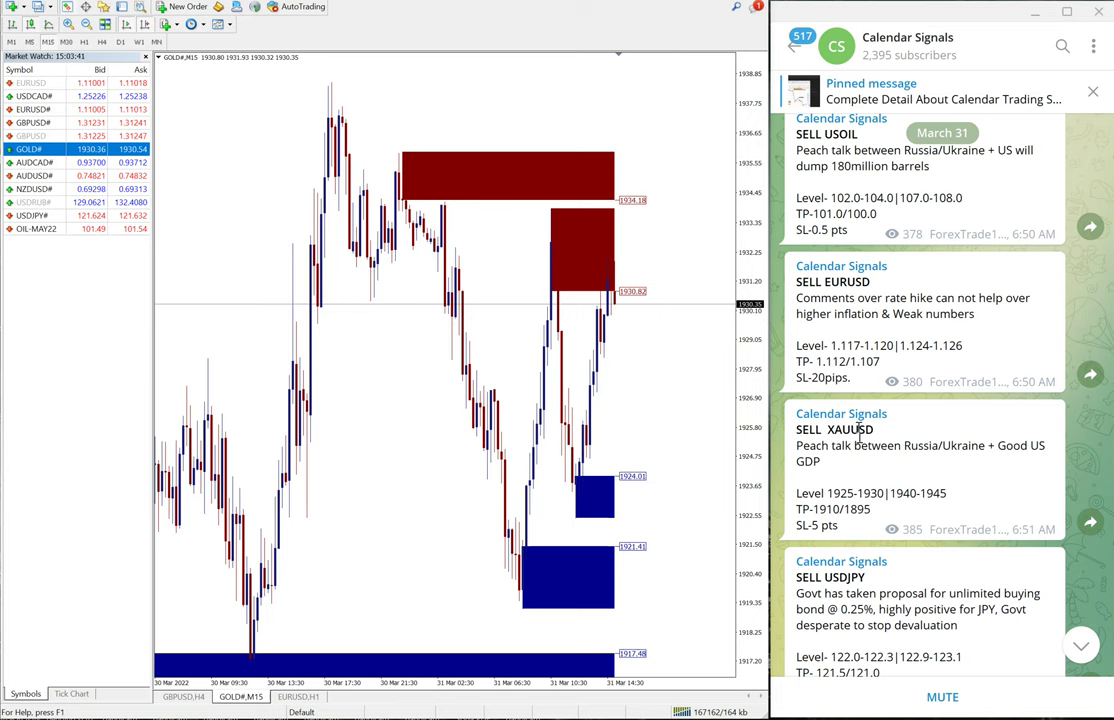
pyautogui.scroll(1, 912, 551)
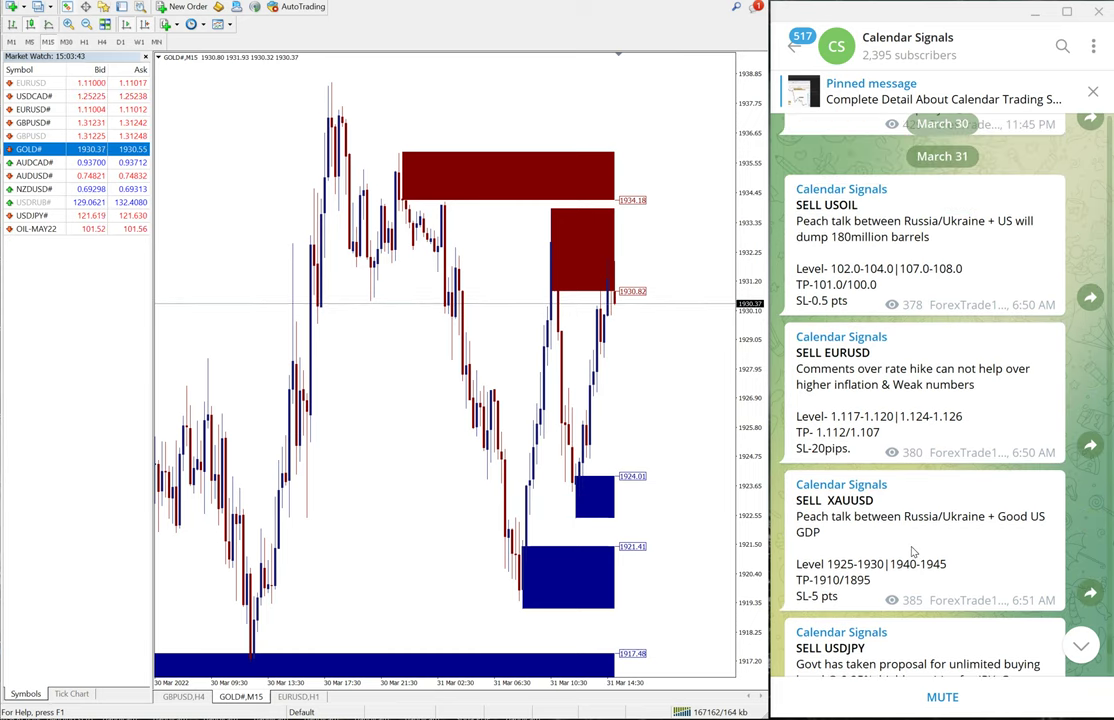
pyautogui.scroll(-1, 912, 548)
pyautogui.scroll(-1, 905, 545)
pyautogui.scroll(1, 900, 542)
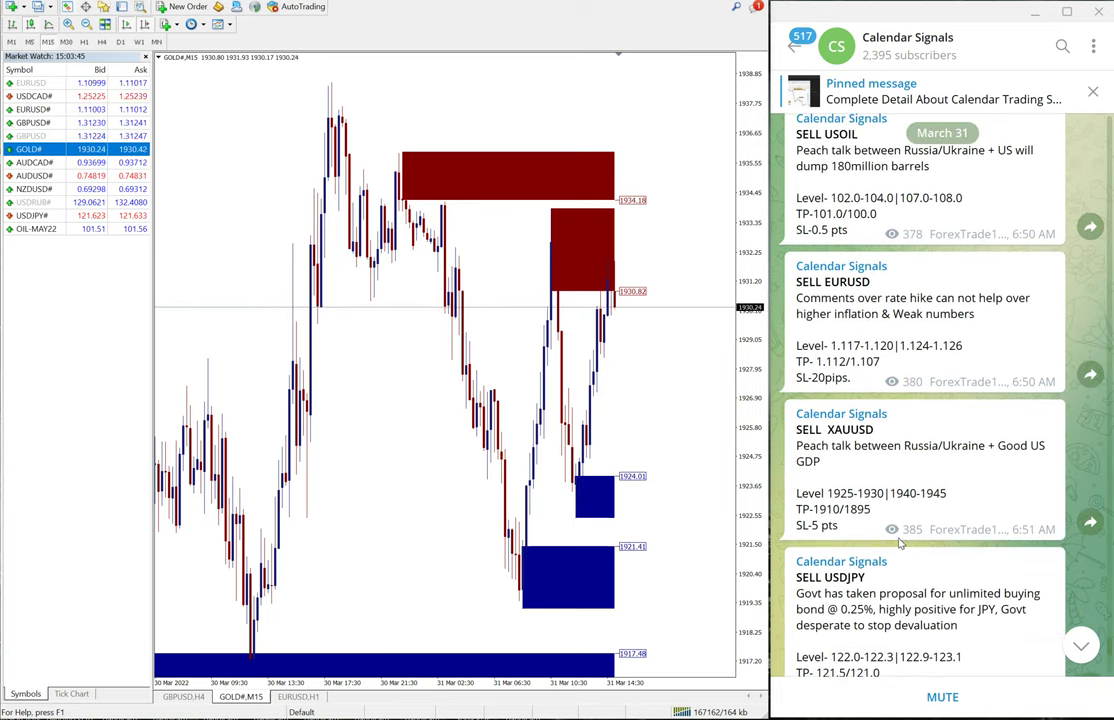
pyautogui.scroll(1, 897, 542)
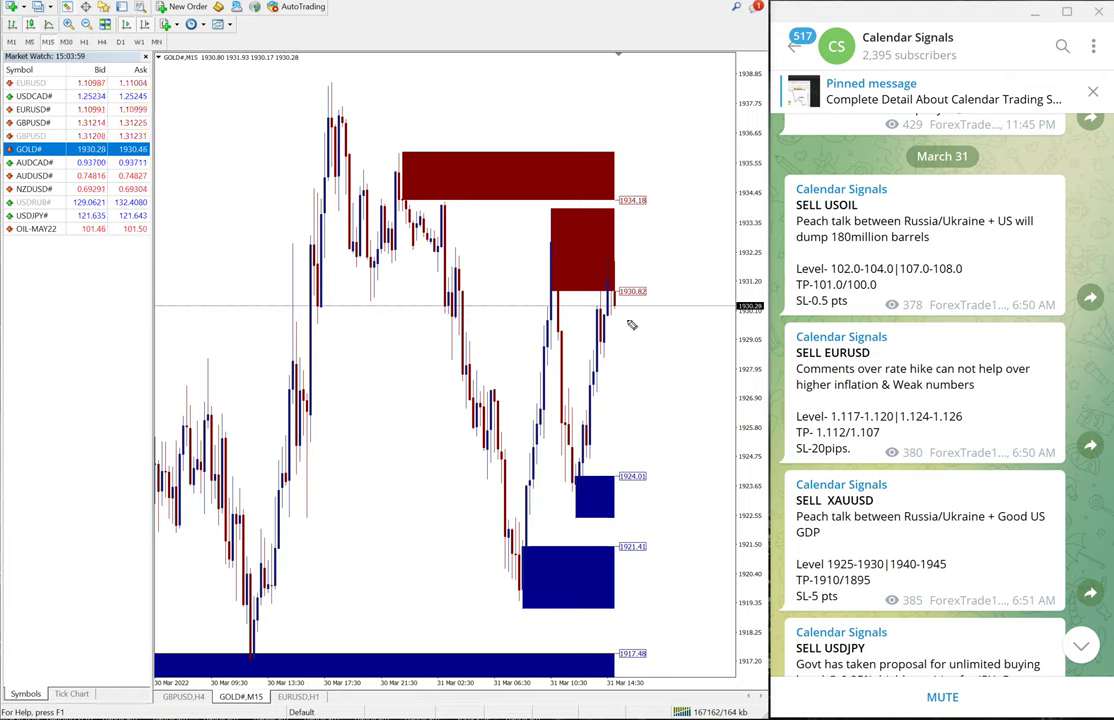
# - Draw pink notes and a long line across the posts, then erase them
pyautogui.moveTo(617, 342); pyautogui.dragTo(660, 480)
pyautogui.moveTo(622, 410)
pyautogui.mouseDown()
pyautogui.moveTo(684, 356)
pyautogui.moveTo(745, 250)
pyautogui.moveTo(840, 160)
pyautogui.moveTo(785, 85)
pyautogui.moveTo(830, 110)
pyautogui.moveTo(865, 50)
pyautogui.moveTo(995, 45)
pyautogui.mouseUp()
pyautogui.moveTo(660, 520); pyautogui.dragTo(1012, 120)
pyautogui.press('Escape')
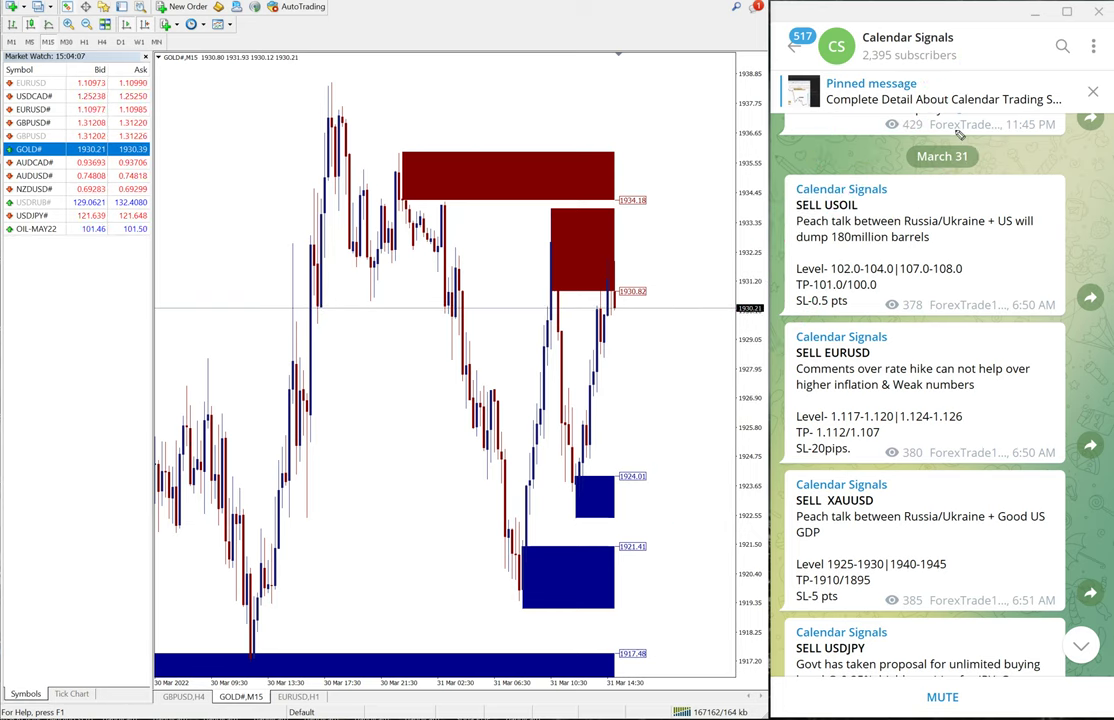
# - Outline and mark up the original EURUSD signal post, then clear the ink
pyautogui.moveTo(1057, 345); pyautogui.dragTo(820, 688)
pyautogui.moveTo(815, 450); pyautogui.dragTo(1095, 438)
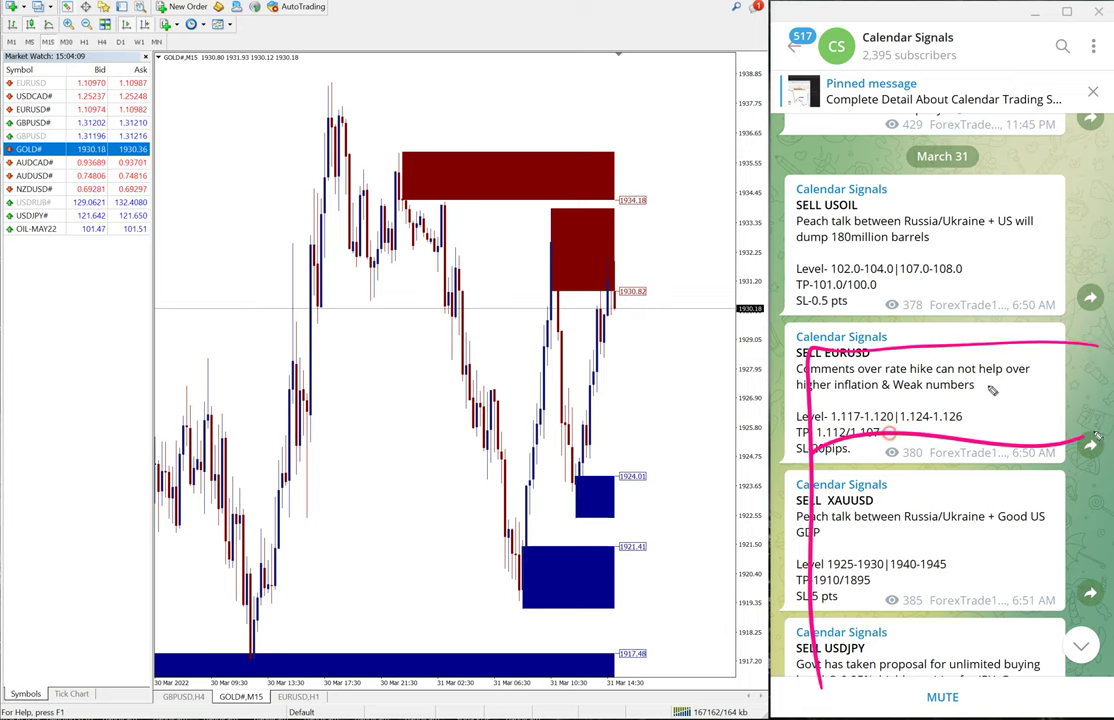
pyautogui.moveTo(835, 375)
pyautogui.mouseDown()
pyautogui.moveTo(885, 425)
pyautogui.moveTo(945, 416)
pyautogui.moveTo(985, 385)
pyautogui.moveTo(1078, 425)
pyautogui.mouseUp()
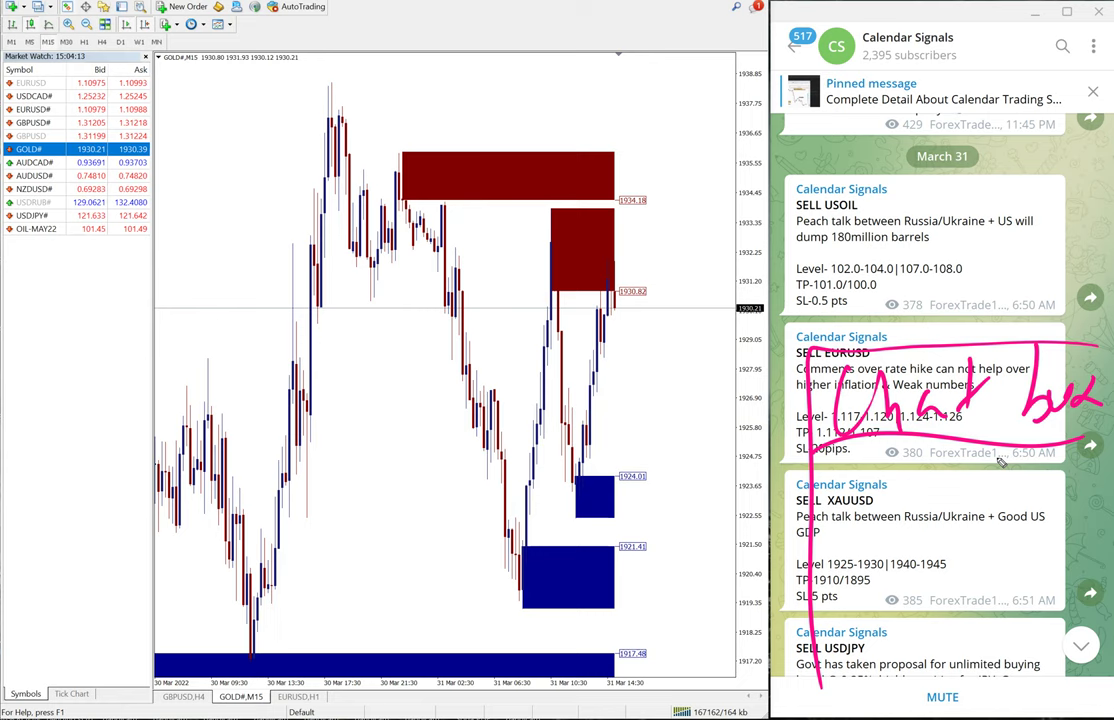
pyautogui.press('Escape')
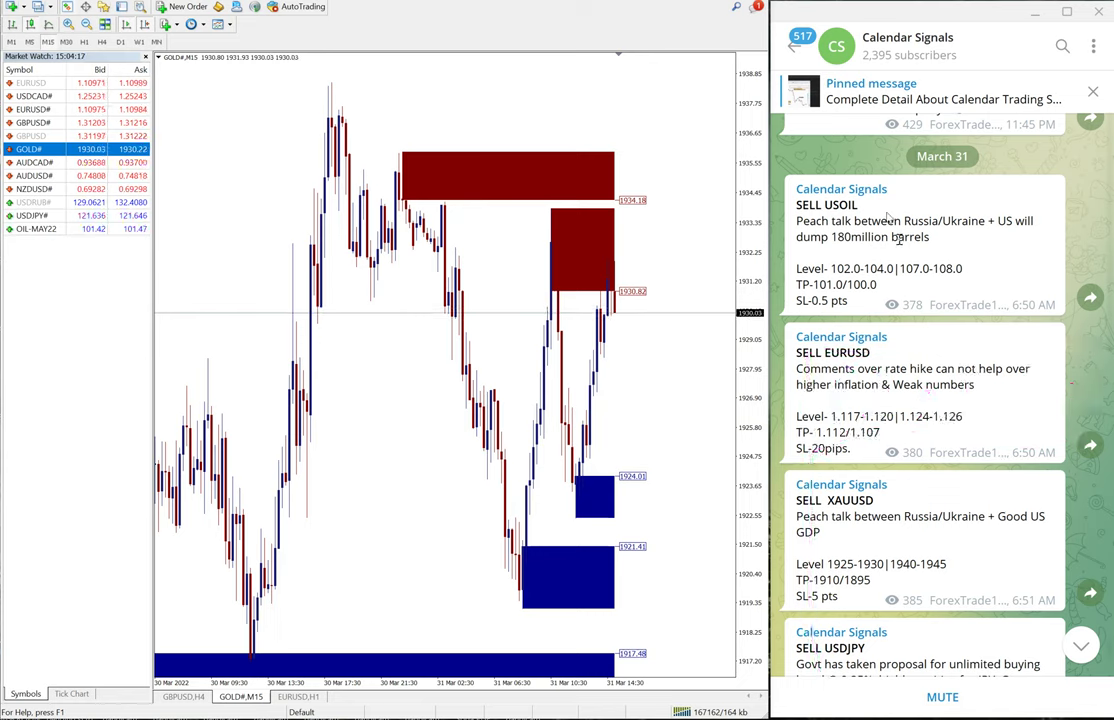
# - Scroll the feed down to the USDJPY 40-pip and EURUSD 90-pip result posts
pyautogui.scroll(-3, 924, 400)
pyautogui.scroll(-3, 924, 400)
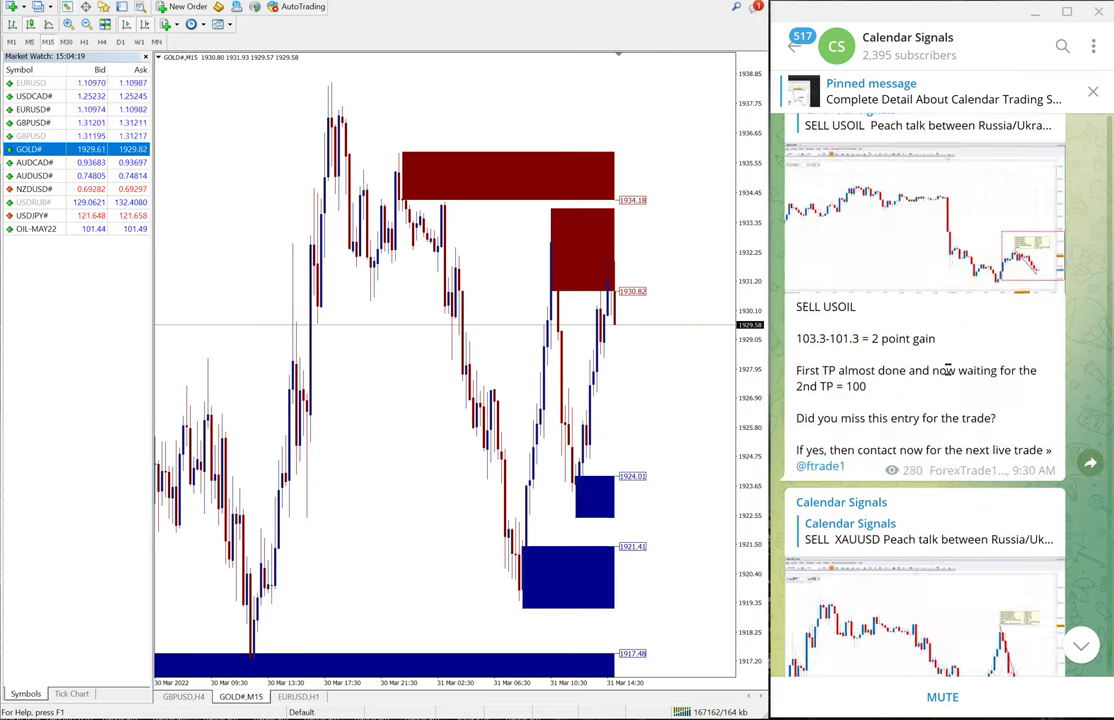
pyautogui.scroll(-3, 924, 400)
pyautogui.scroll(-3, 924, 400)
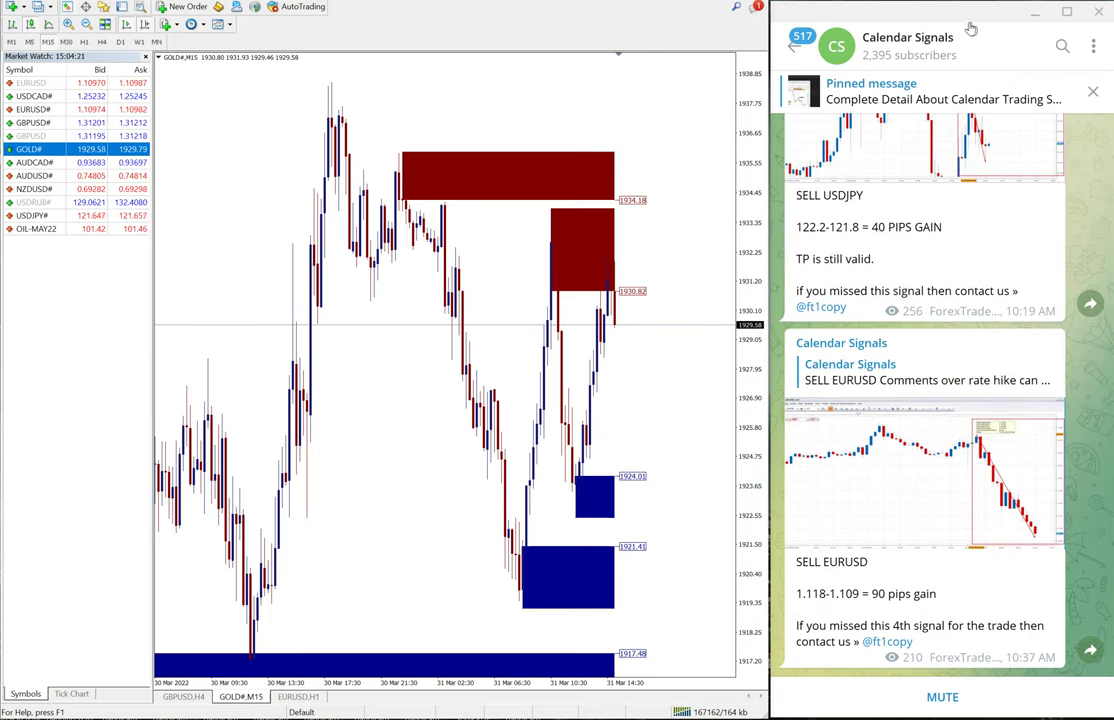